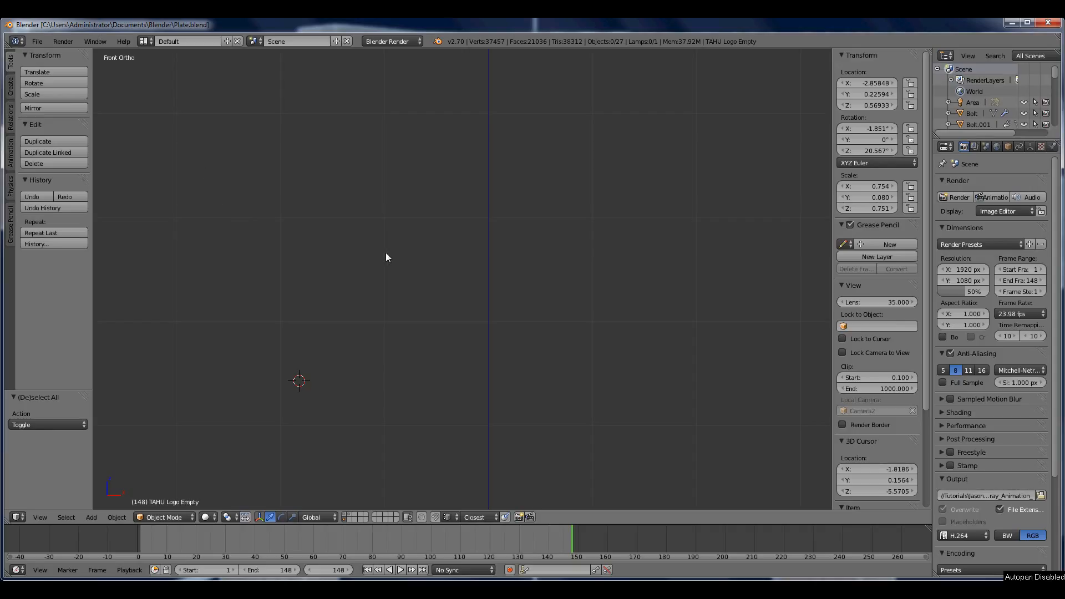
Start a fresh scene by reloading the start-up file
key("ctrl+n")
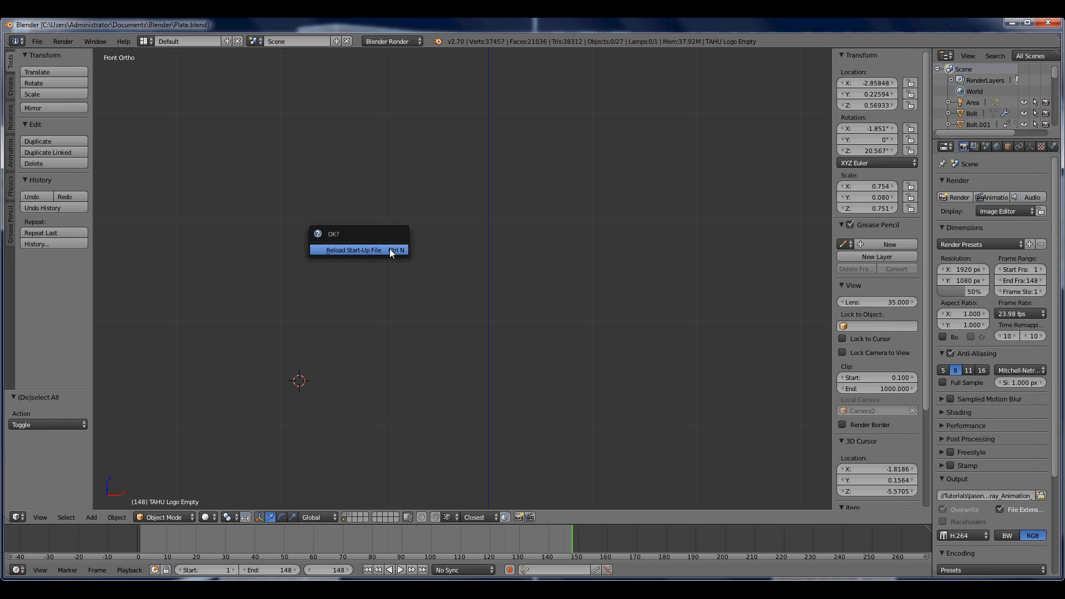
left_click(390, 250)
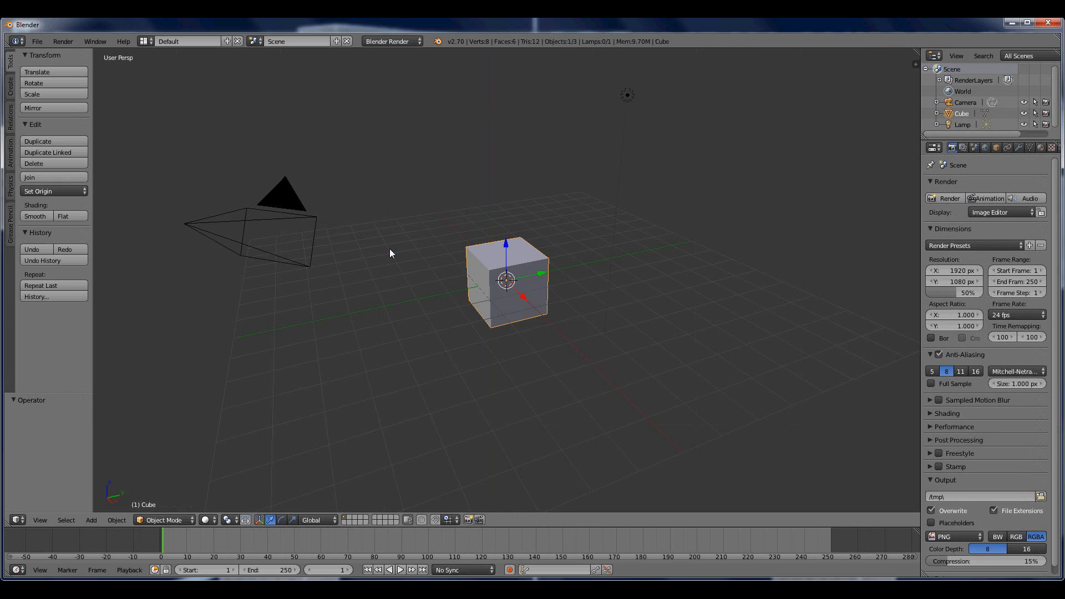
Look up the BoltFactory add-on in the user preferences by searching for "bolt", and save the user settings
left_click(37, 41)
left_click(53, 166)
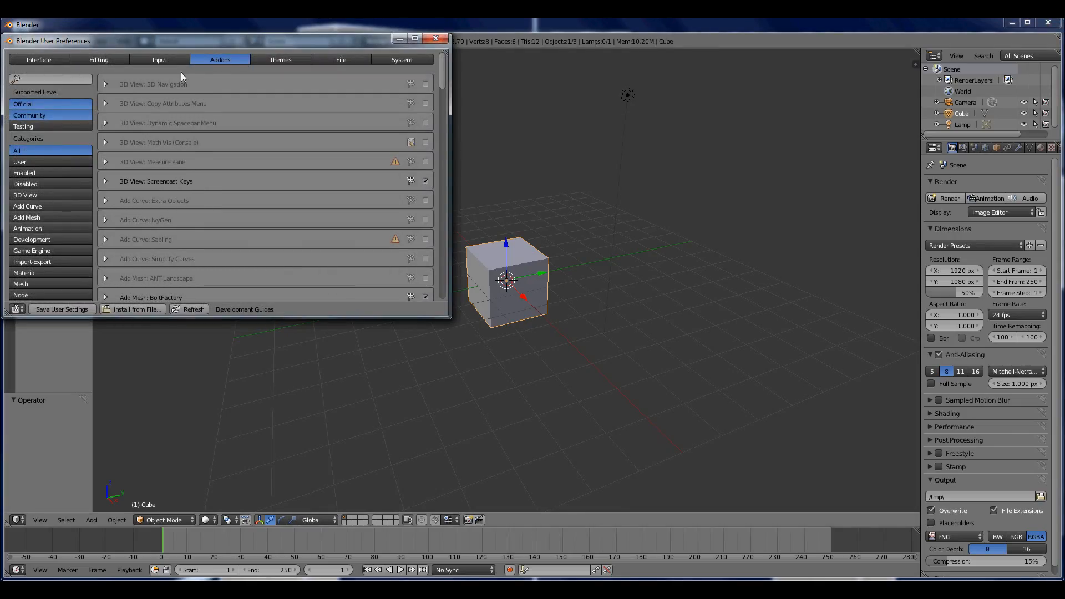
type("bolt")
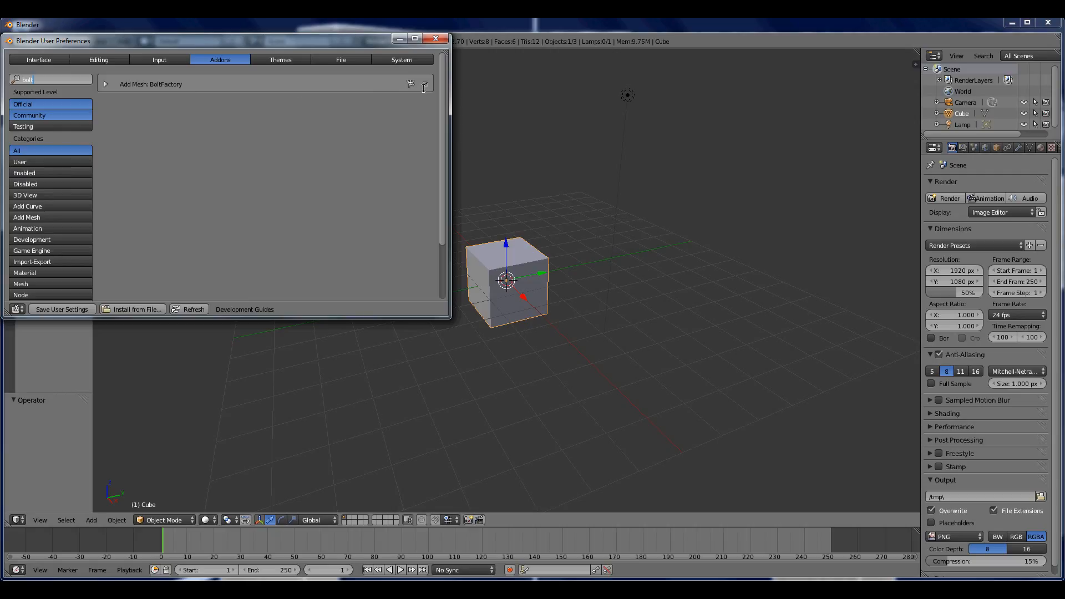
left_click(66, 310)
left_click(436, 39)
Switch to the front orthographic view and start the Screencast Keys display
key("KP_1")
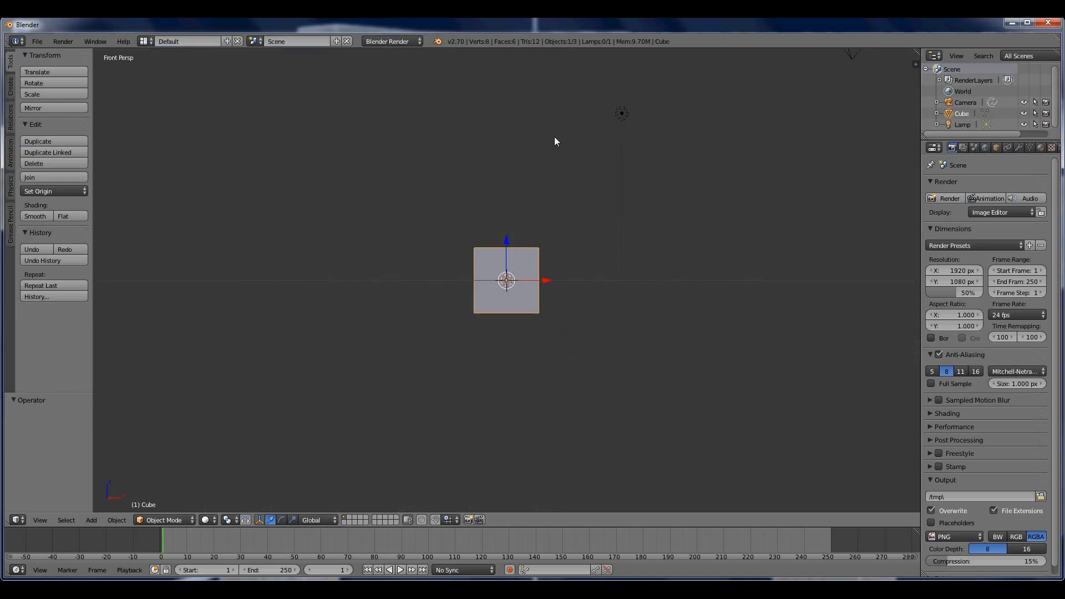
key("n")
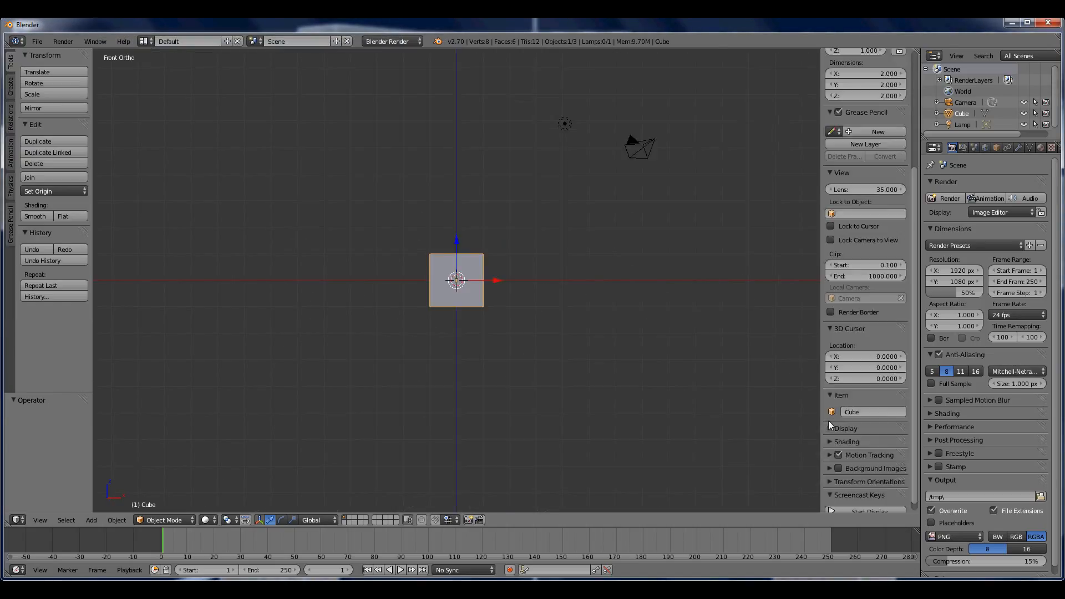
left_click(859, 506)
Delete the default cube
key("x")
left_click(612, 347)
key("shift+a")
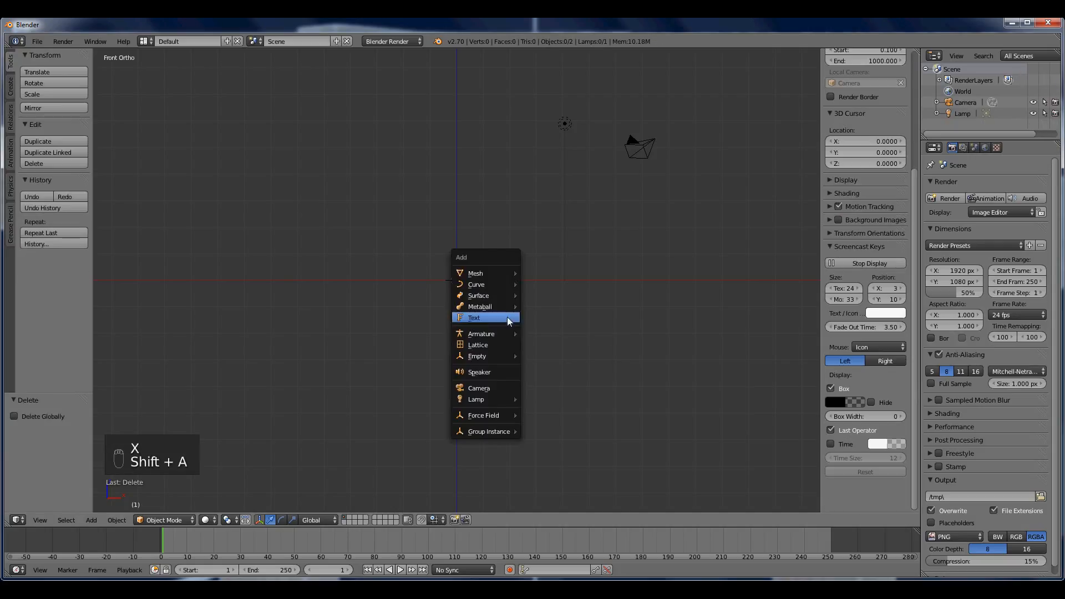
mouse_move(514, 274)
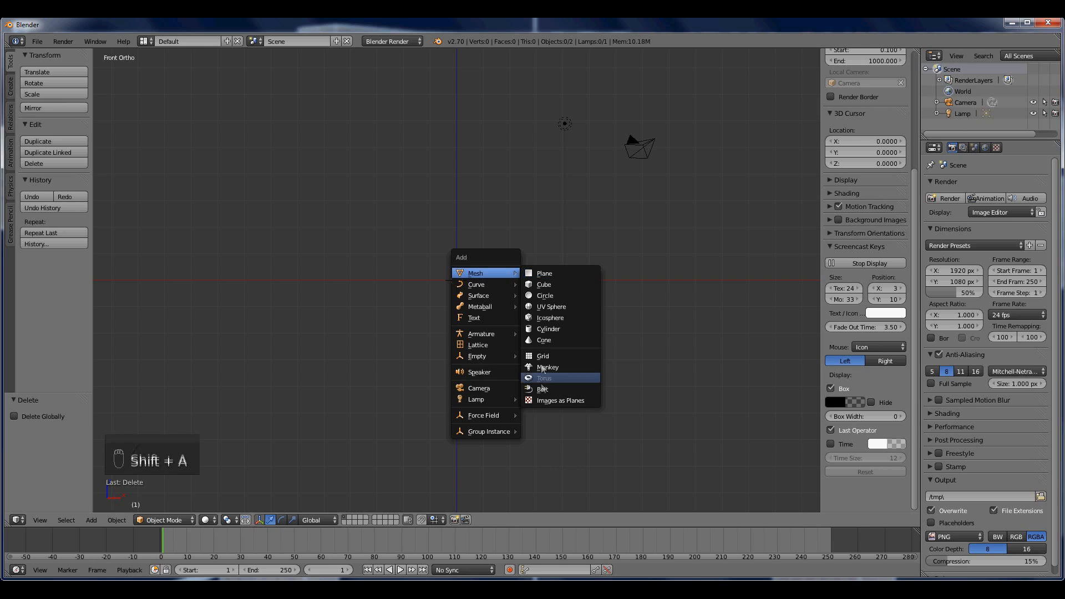
left_click(557, 400)
left_click(1013, 82)
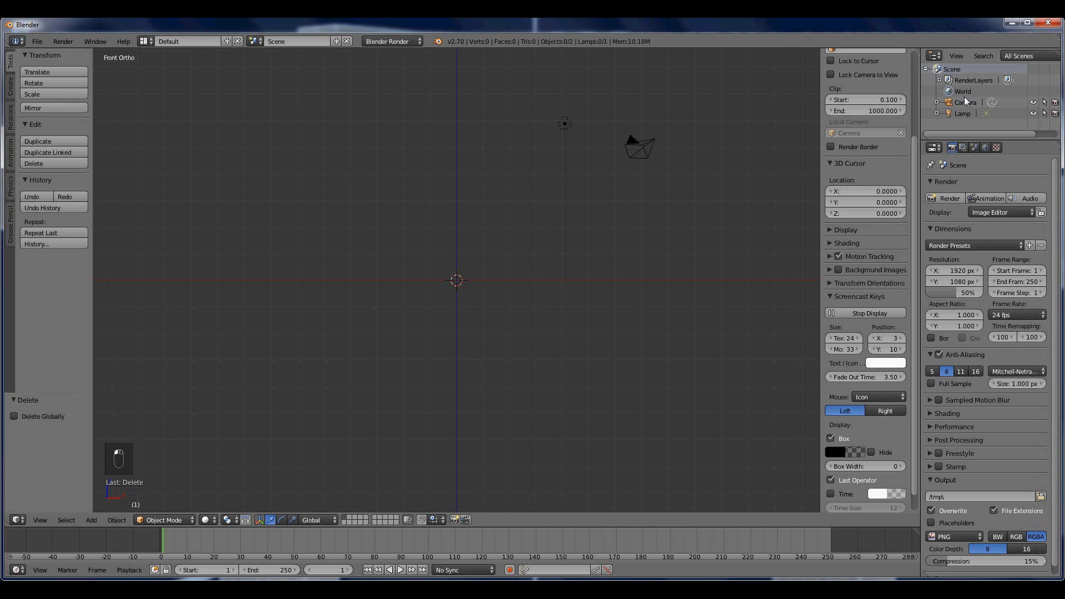
Add a bolt mesh at the origin and rotate it 90° about the X axis
key("shift+a")
mouse_move(538, 238)
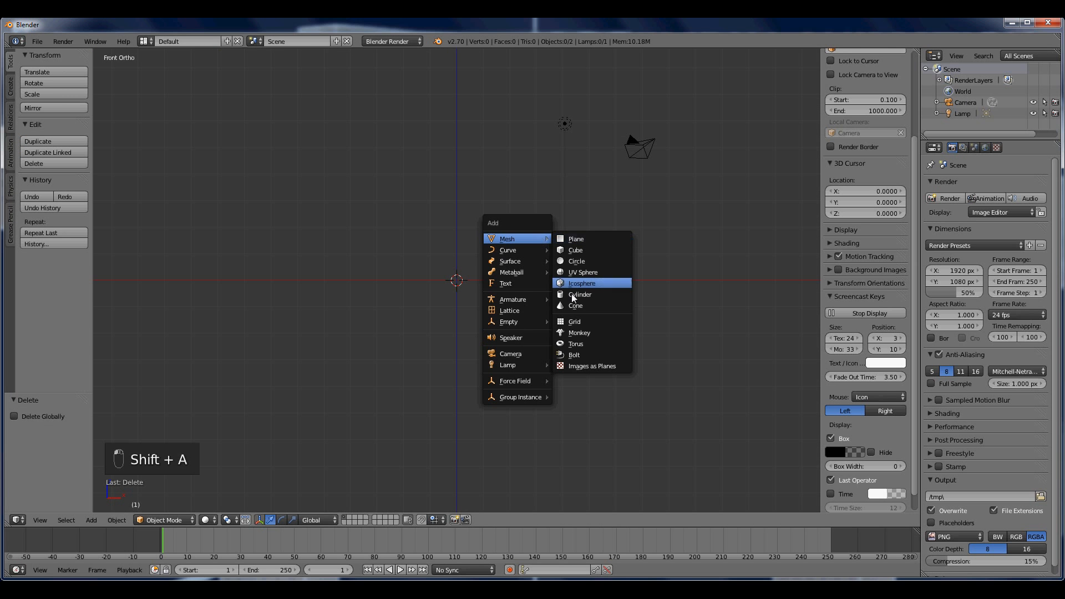
left_click(575, 350)
type("r")
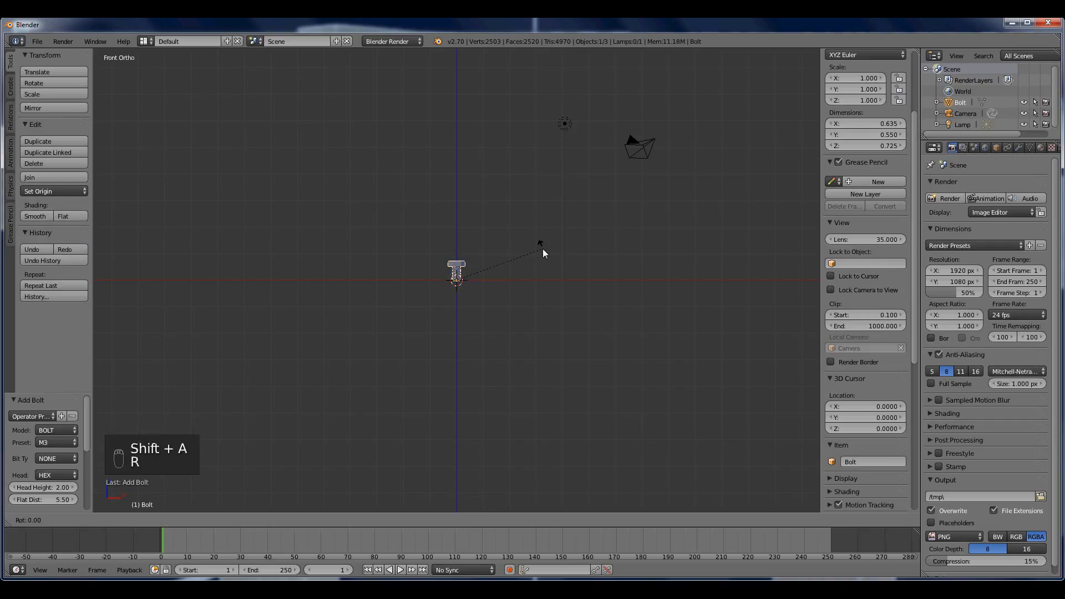
type("x90")
key("Return")
Move the bolt about 1.63 units along the X axis and scale it to about 0.53
left_click_drag(505, 281, 543, 286)
scroll(524, 308, "up", 5)
middle_click_drag(507, 311, 454, 330, "shift")
key("s")
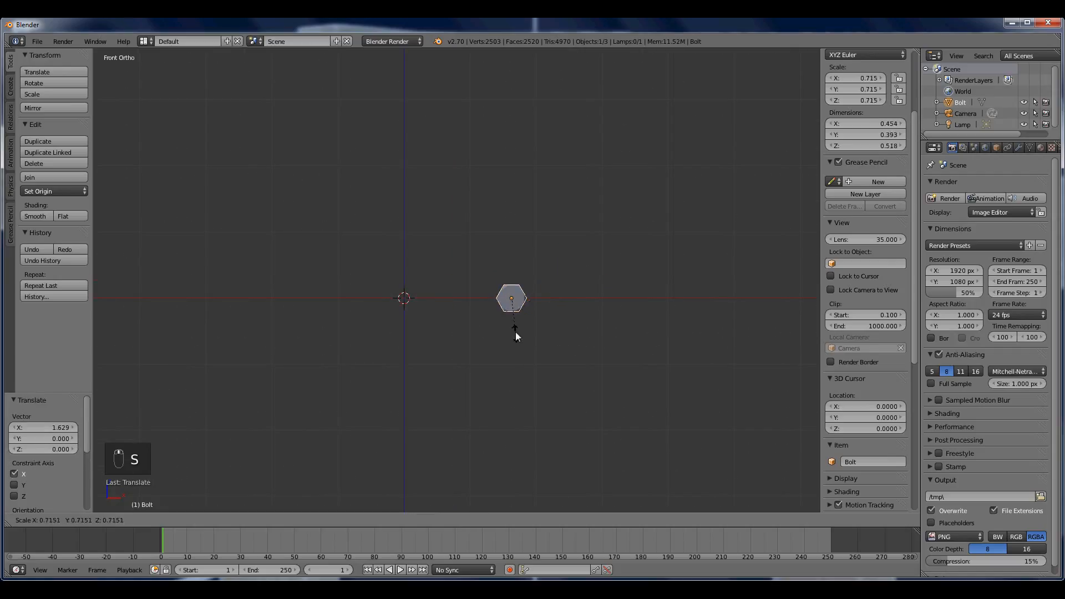
left_click(518, 324)
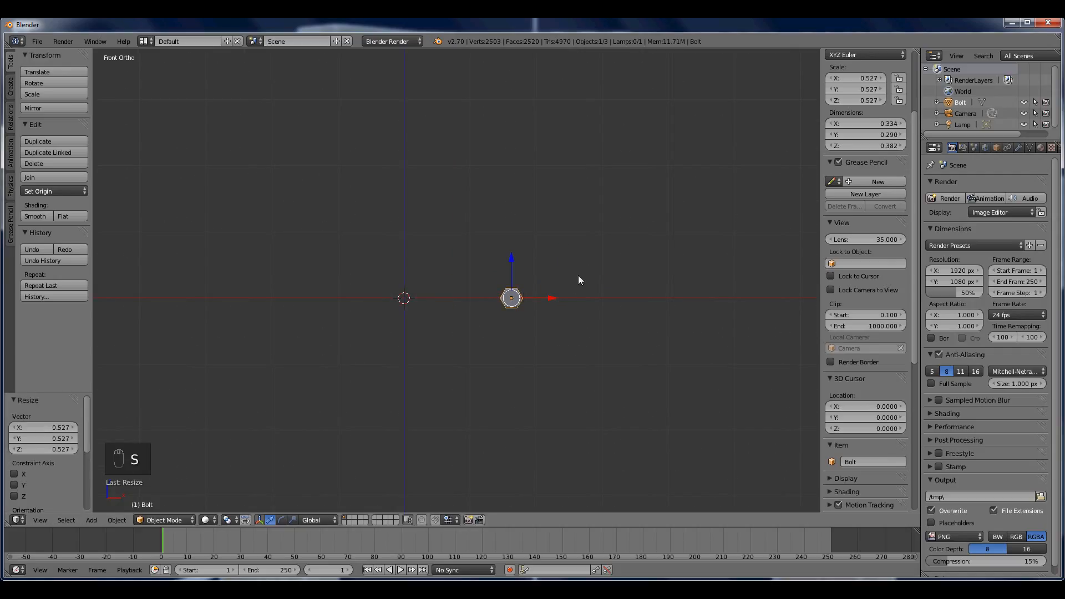
Add a 32-vertex mesh circle at the origin and rotate it 90° about the X axis
key("shift+a")
mouse_move(486, 227)
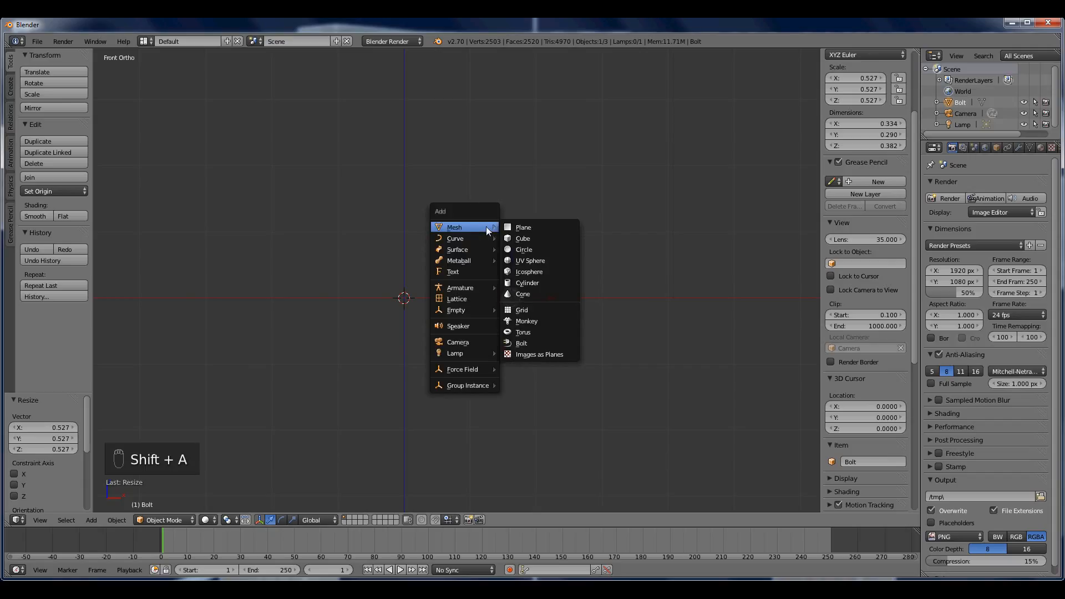
left_click(548, 249)
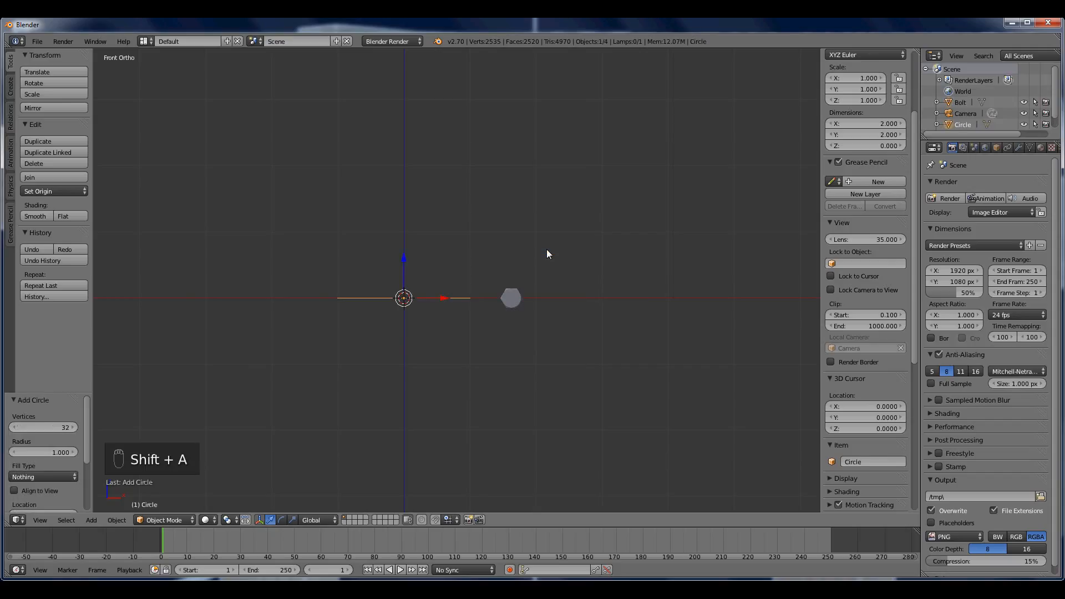
key("r")
key("x")
key("9")
key("0")
key("Return")
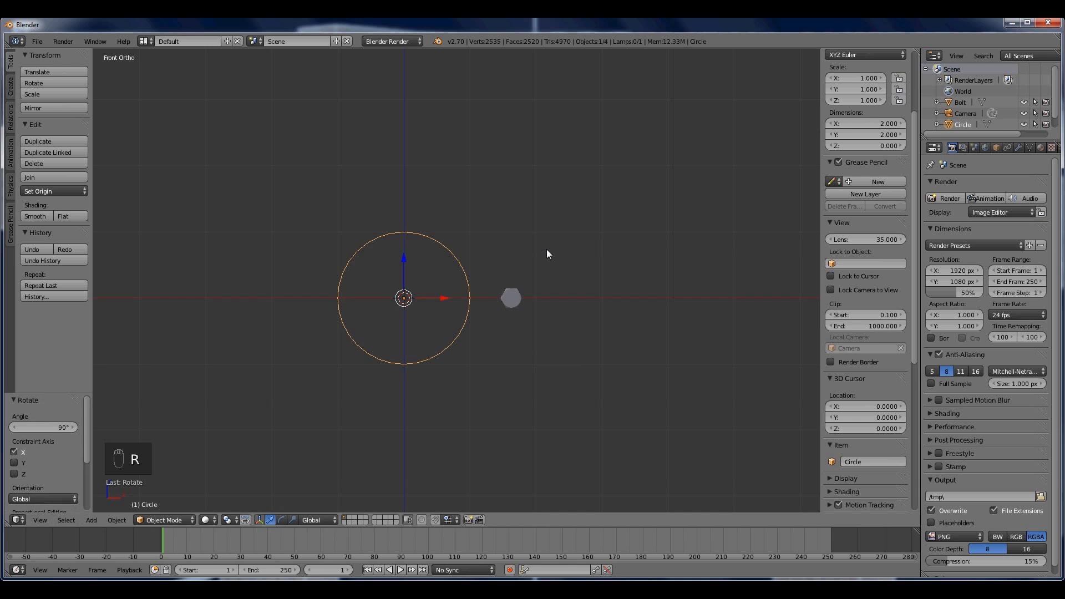
Scale the circle to about 1.87 so that it encloses the bolt
key("s")
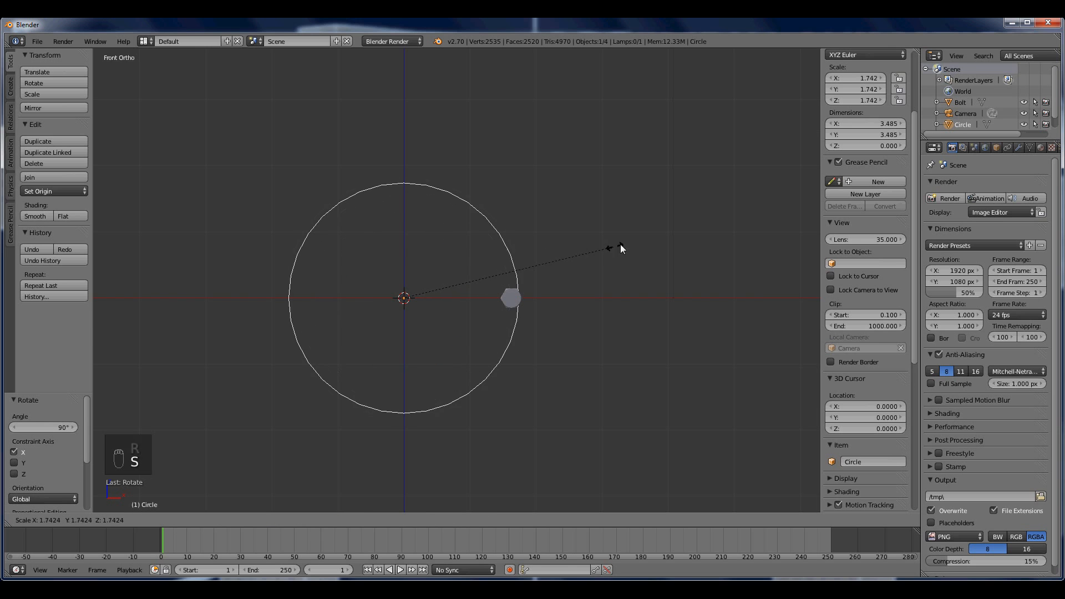
left_click(630, 241)
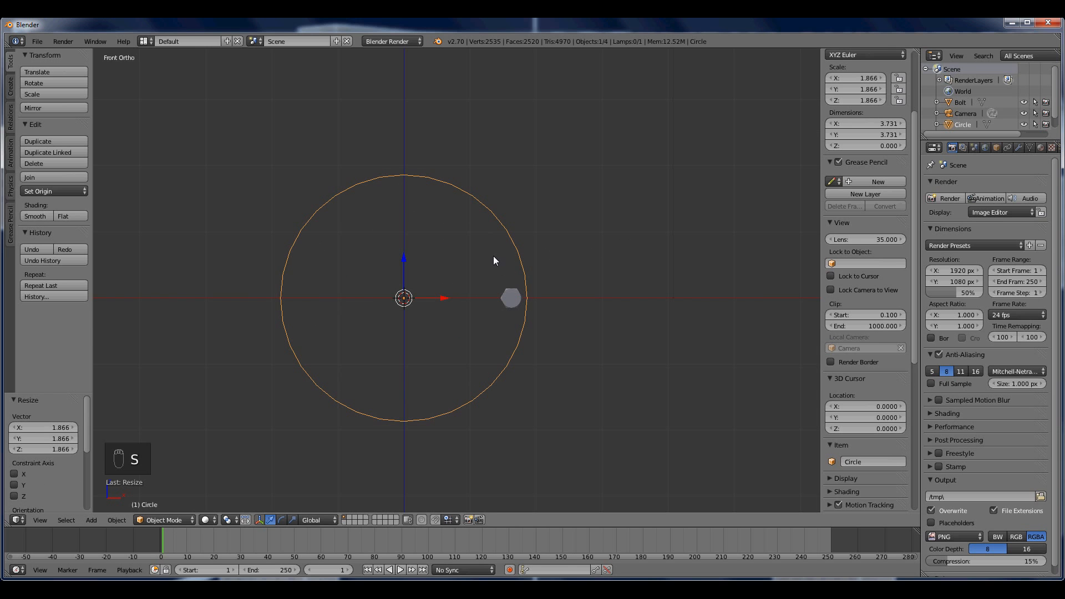
Select two opposite quarter arcs of the circle's vertices in Edit Mode and close the circle with Grid Fill
key("Tab")
key("a")
key("a")
key("b")
left_click_drag(397, 457, 535, 293)
key("b")
left_click_drag(255, 308, 413, 152)
key("ctrl+f")
left_click(483, 161)
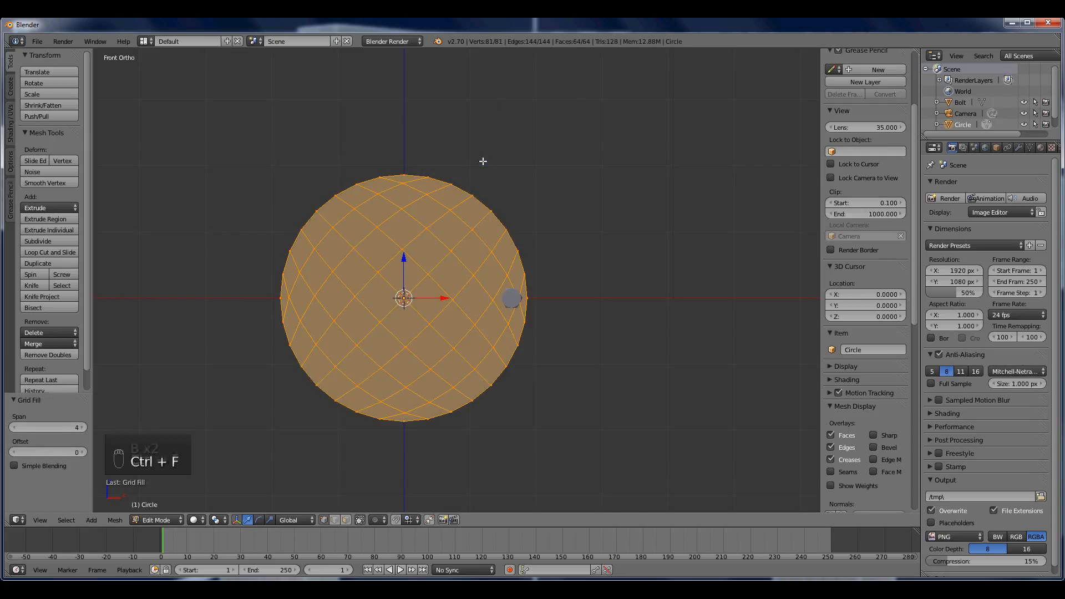
Rotate the grid-filled circle mesh freehand in the front view and return to Object Mode
key("r")
left_click(529, 209)
key("a")
key("Tab")
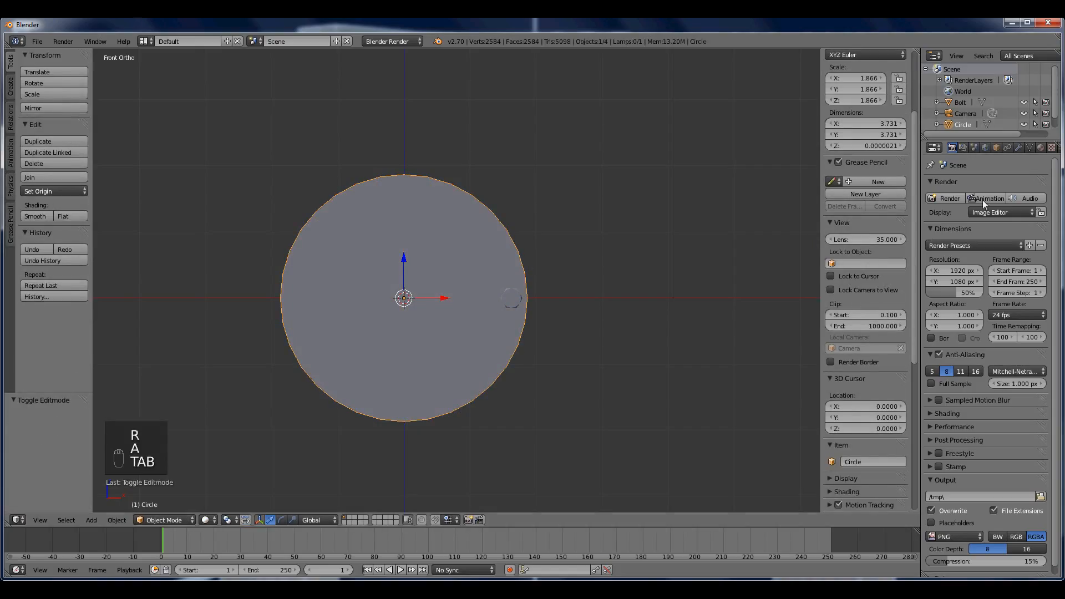
Give the disc a new material with a cyan diffuse colour
left_click(1041, 148)
left_click(968, 224)
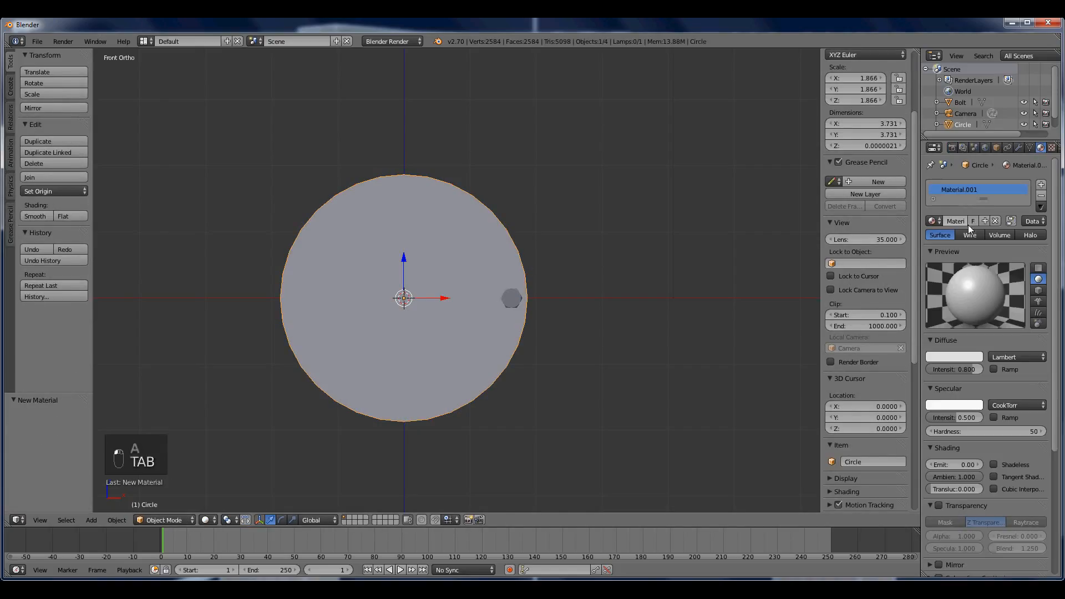
left_click(960, 358)
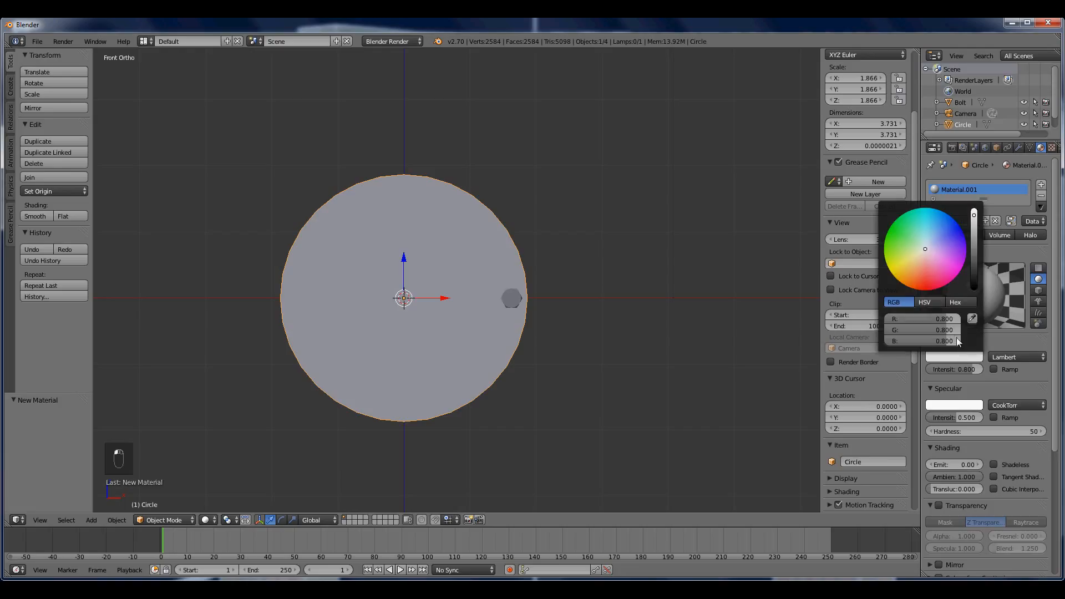
left_click(895, 260)
left_click(641, 328)
scroll(549, 318, "up", 2)
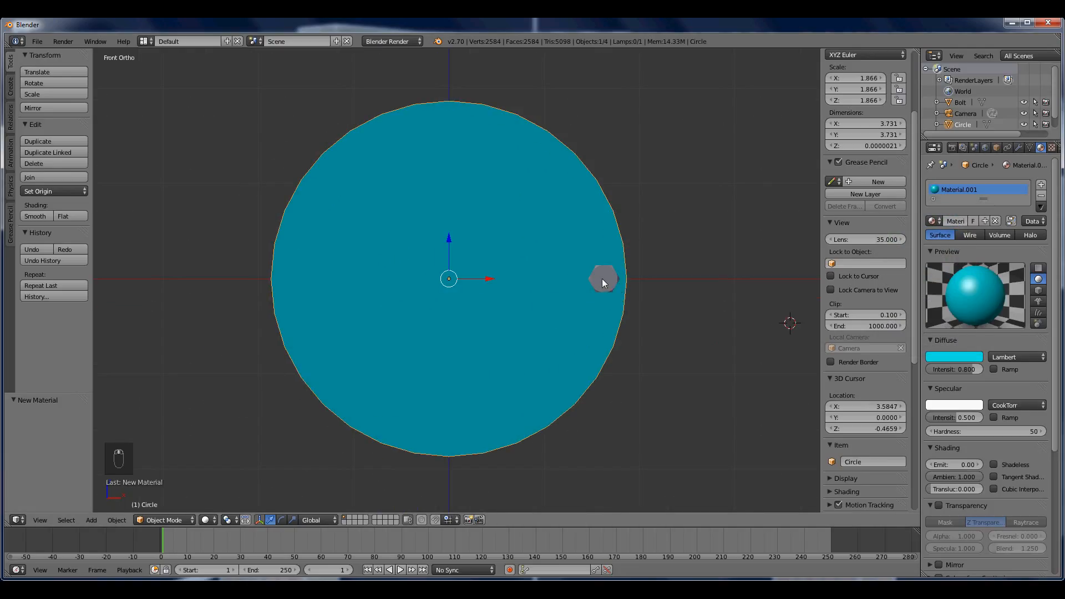
right_click(602, 280)
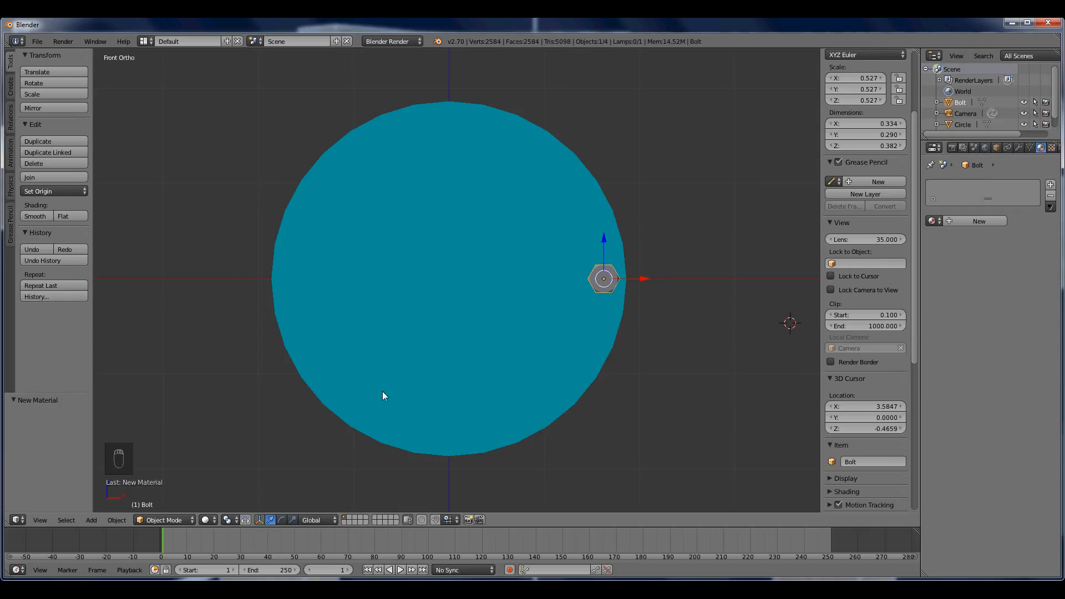
right_click(574, 212)
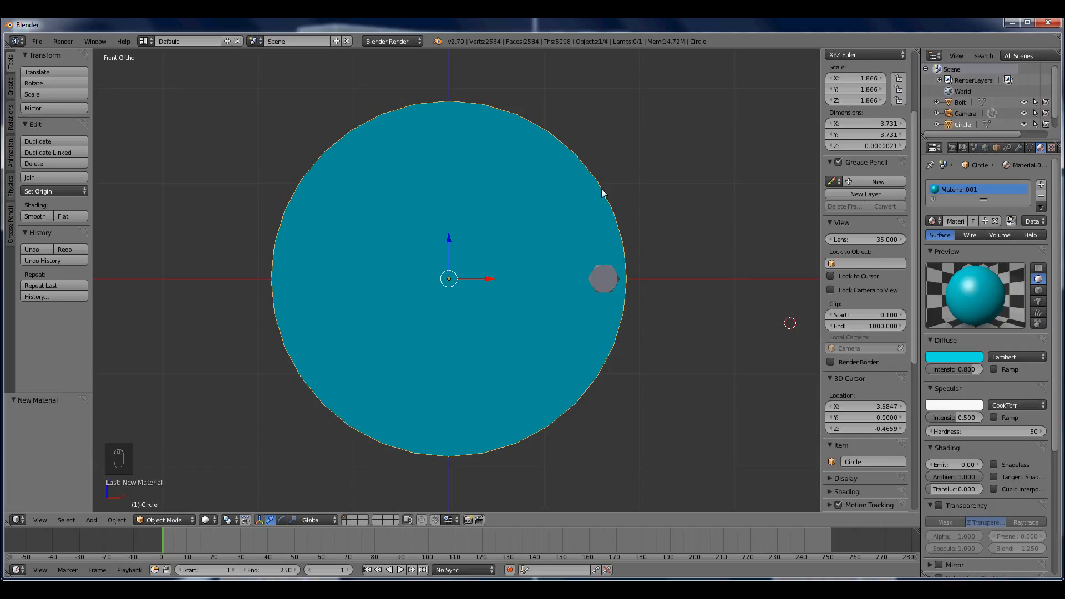
Try adding an Arrows empty at the 3D cursor beside the disc, and delete it again
key("shift+a")
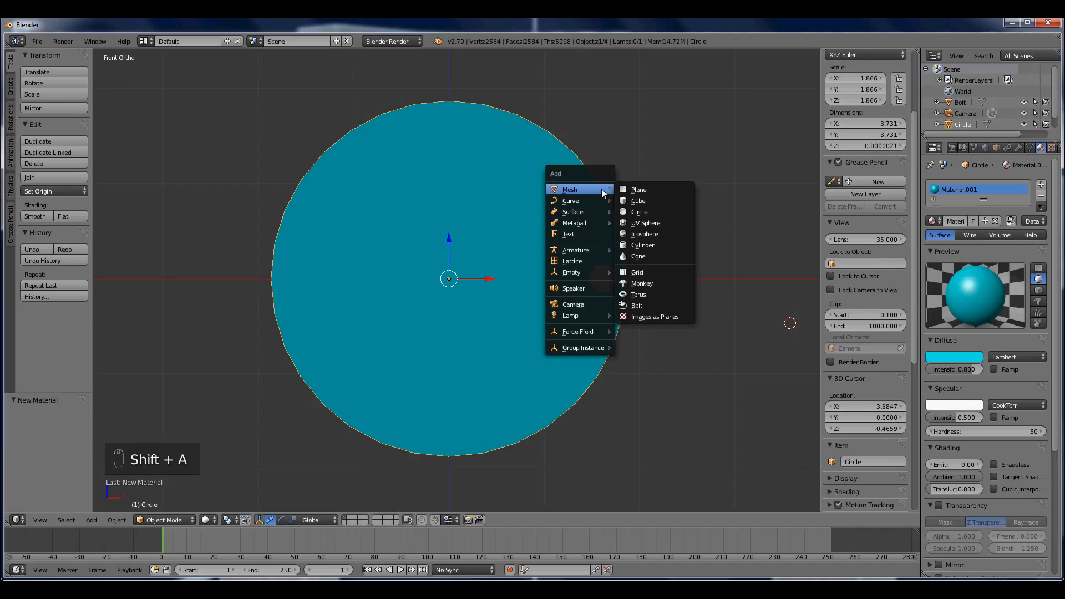
mouse_move(581, 272)
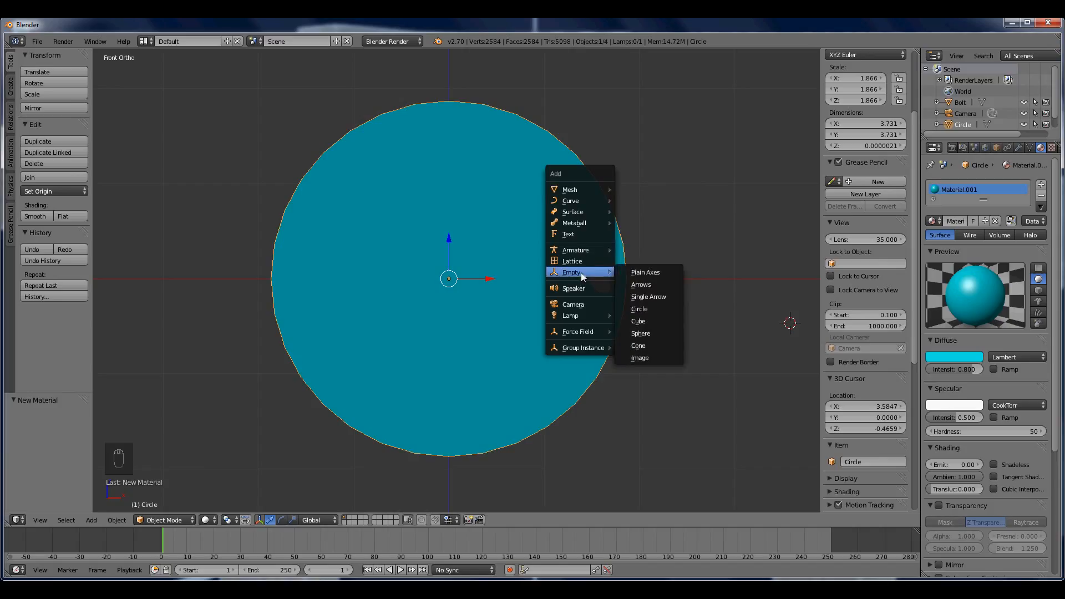
left_click(655, 284)
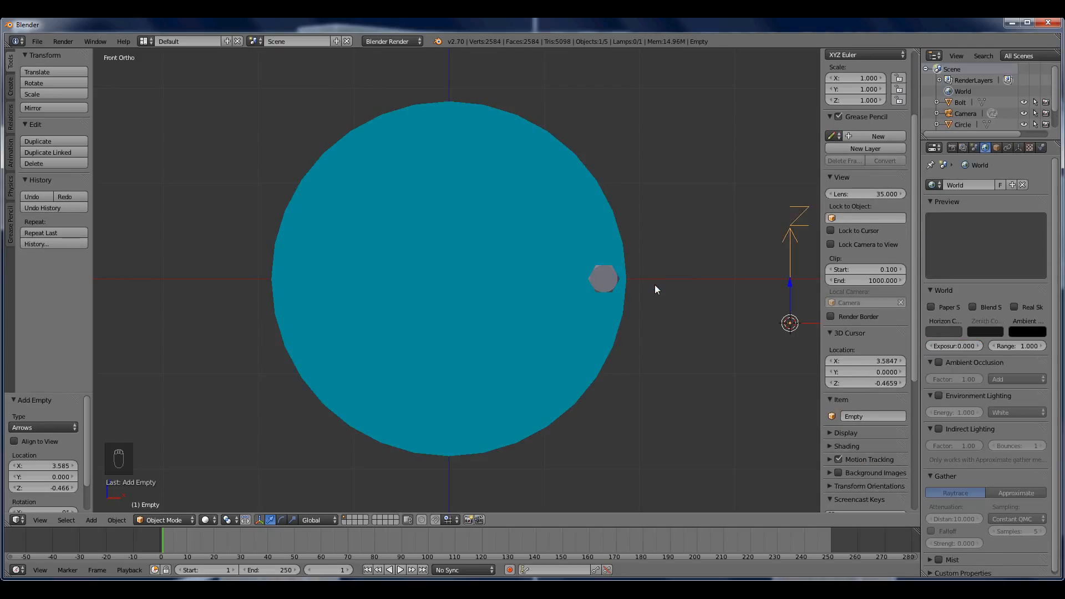
scroll(655, 285, "down", 2)
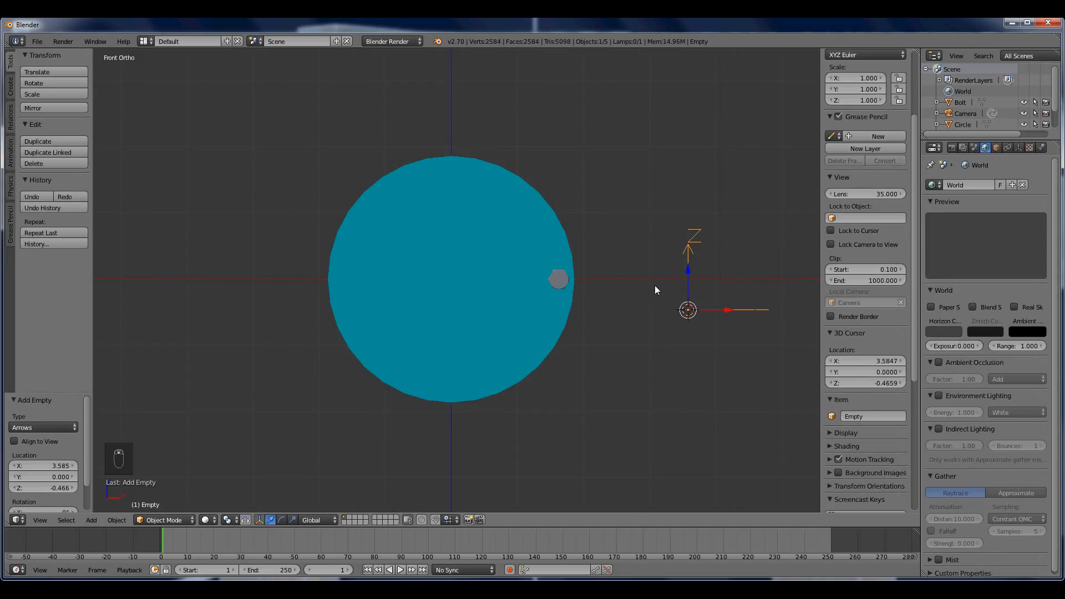
key("x")
left_click(654, 285)
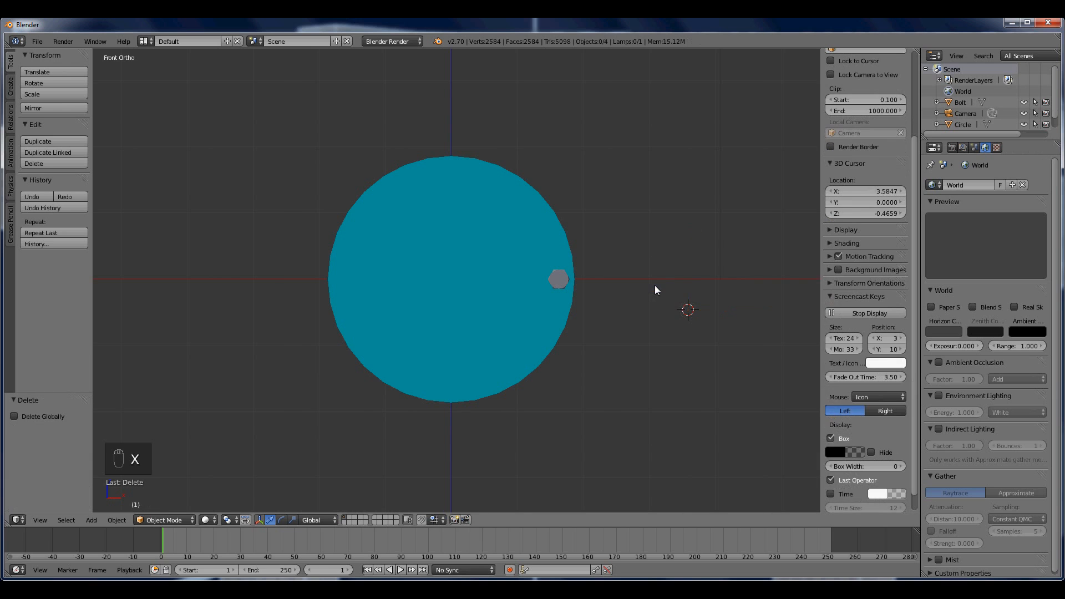
Snap the 3D cursor to the selected disc and add an Arrows empty at its centre
right_click(538, 232)
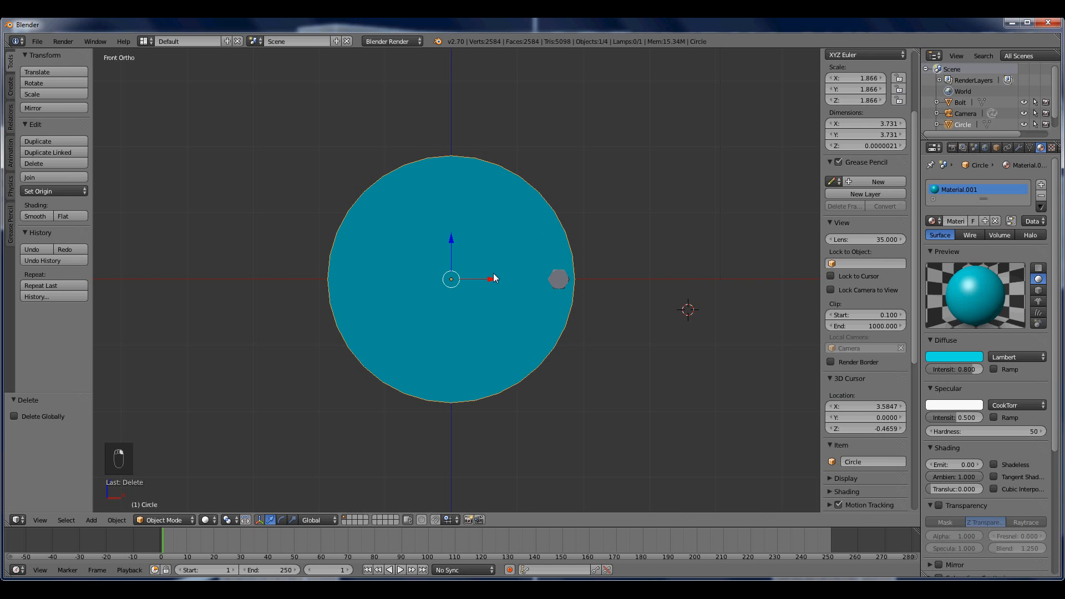
key("shift+s")
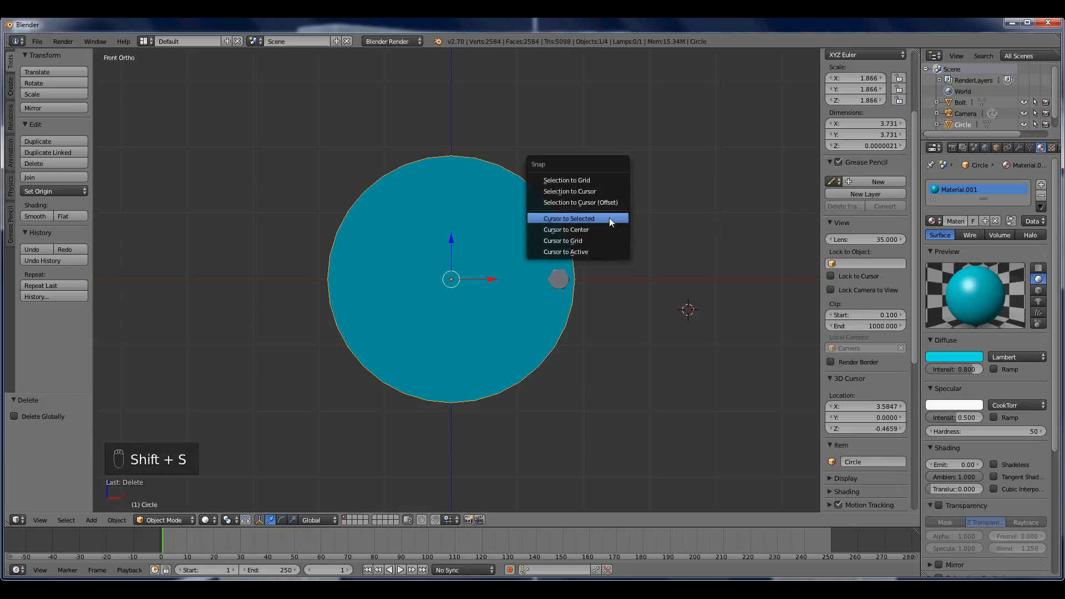
left_click(610, 221)
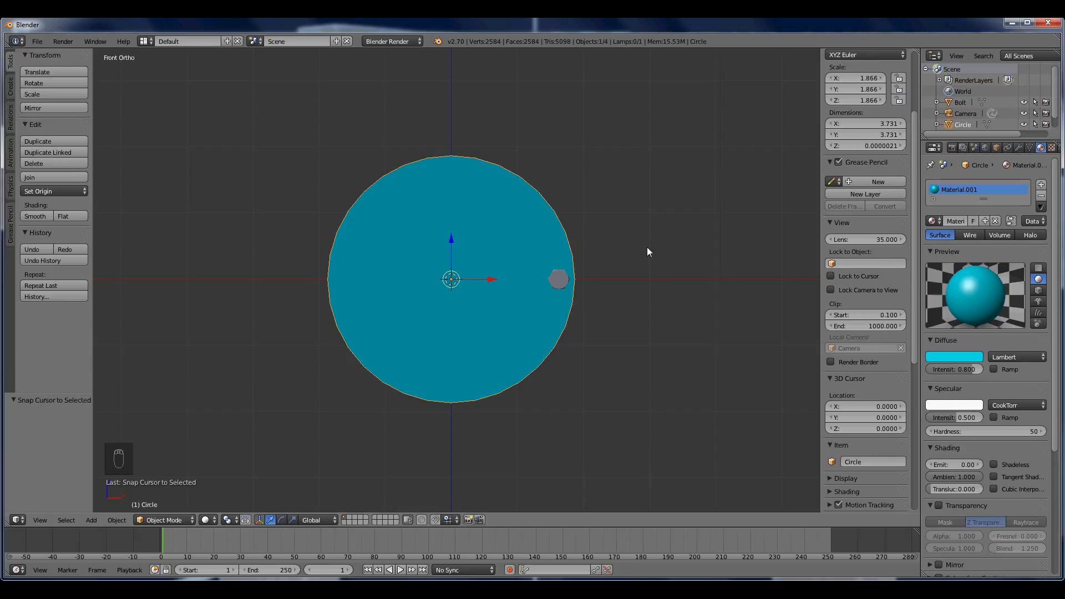
key("shift+a")
mouse_move(647, 248)
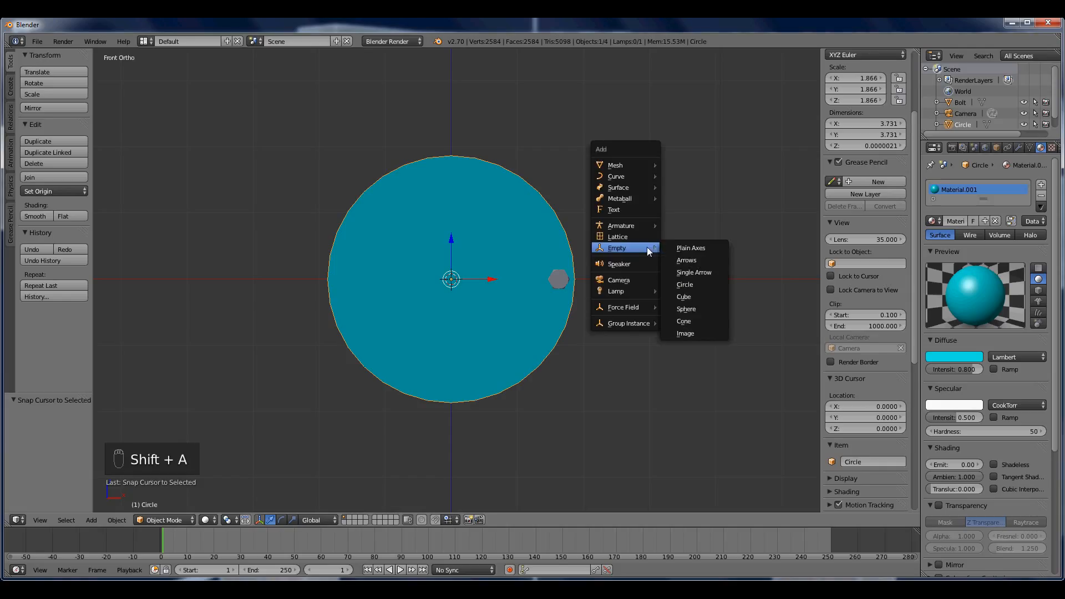
left_click(687, 261)
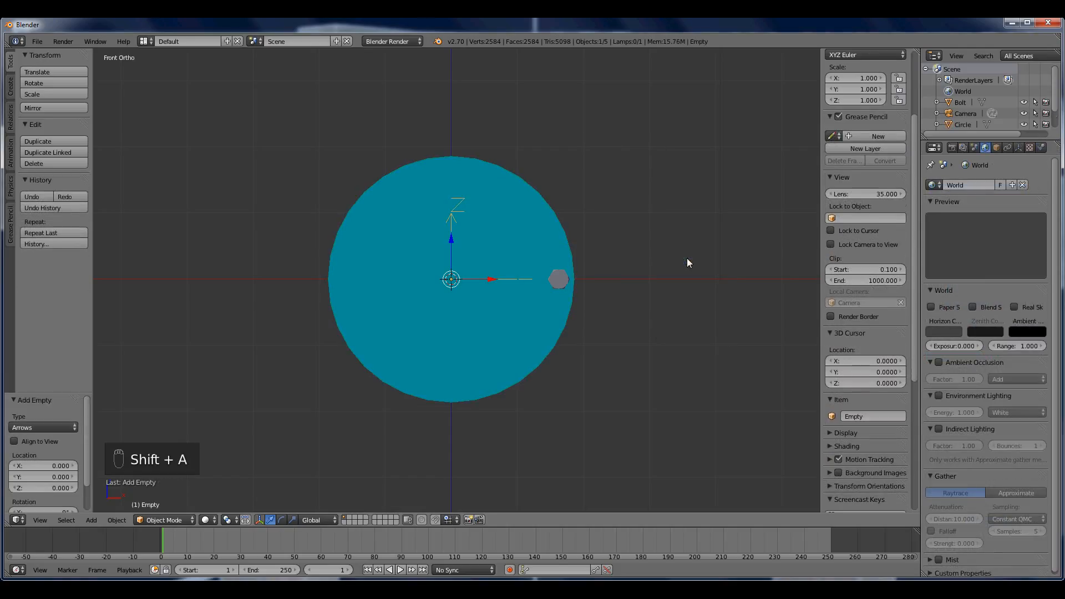
Set the Arrows empty's display size to 3 and deselect everything
left_click(1018, 148)
left_click(1000, 211)
type("3")
key("Return")
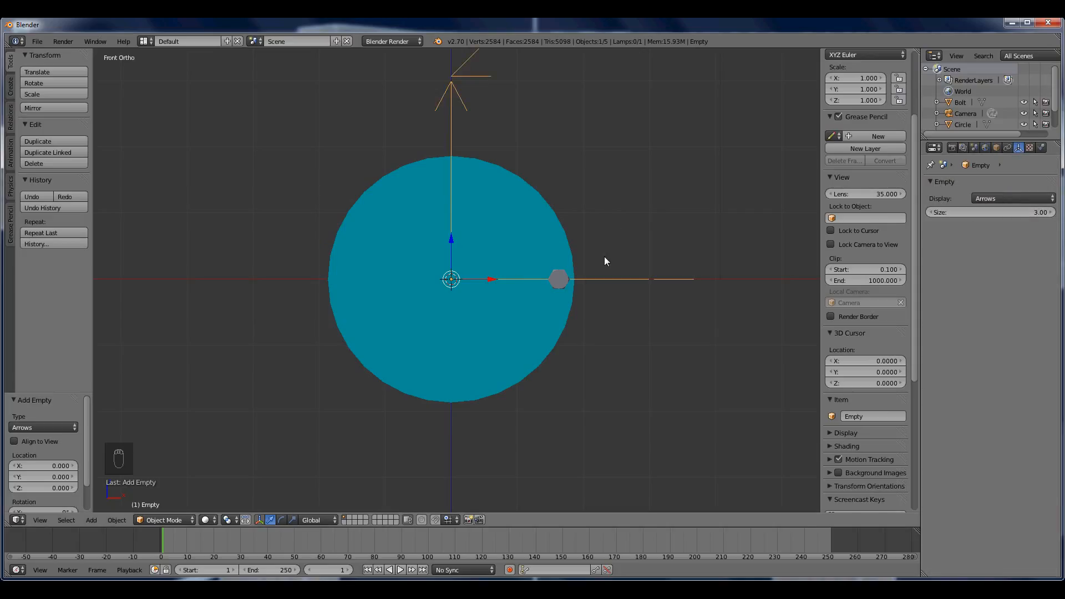
scroll(604, 257, "up", 2)
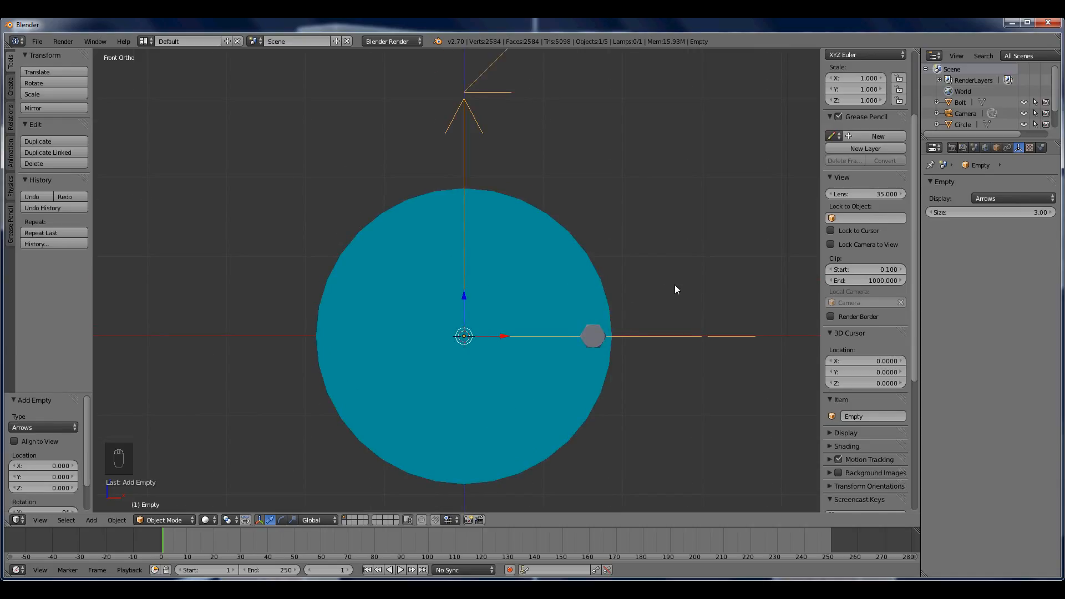
key("a")
middle_click_drag(648, 334, 645, 283, "shift")
scroll(644, 283, "up", 1)
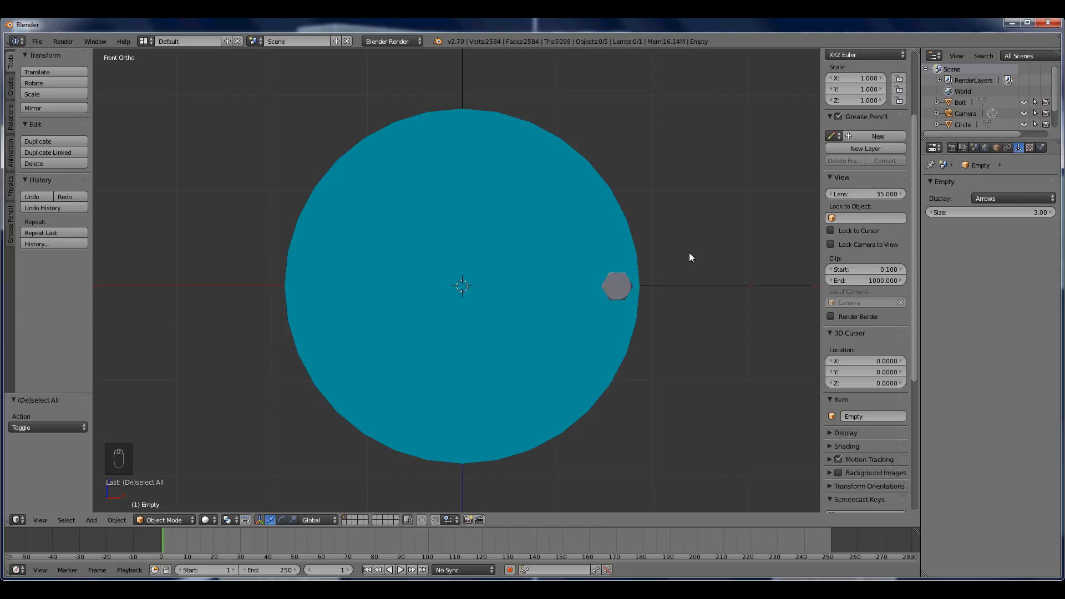
scroll(683, 305, "down", 1)
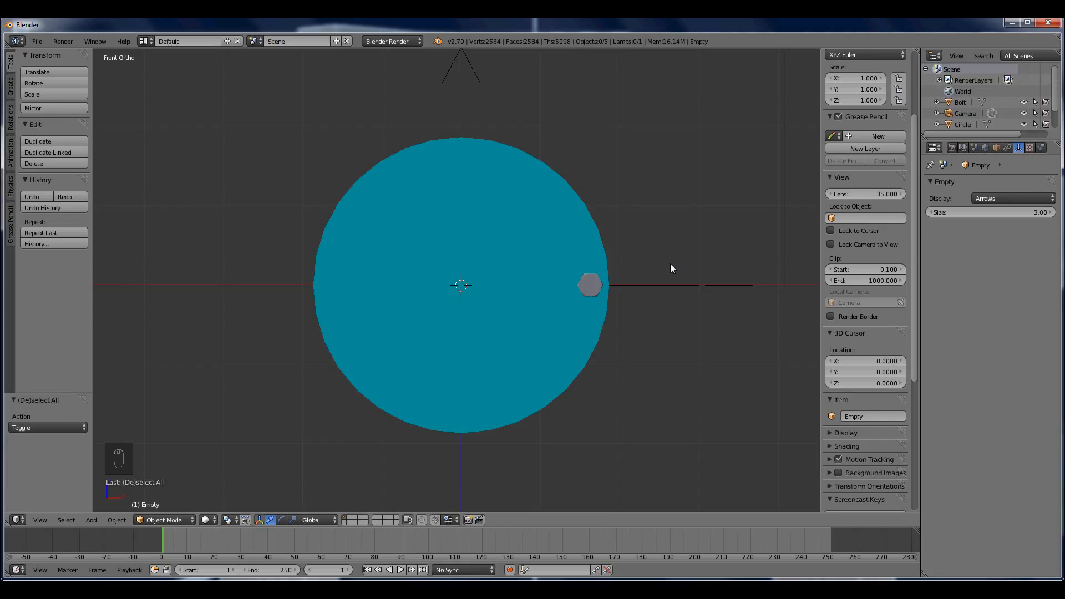
Add an Array modifier to the bolt near the disc's edge
left_click(145, 267)
right_click(592, 286)
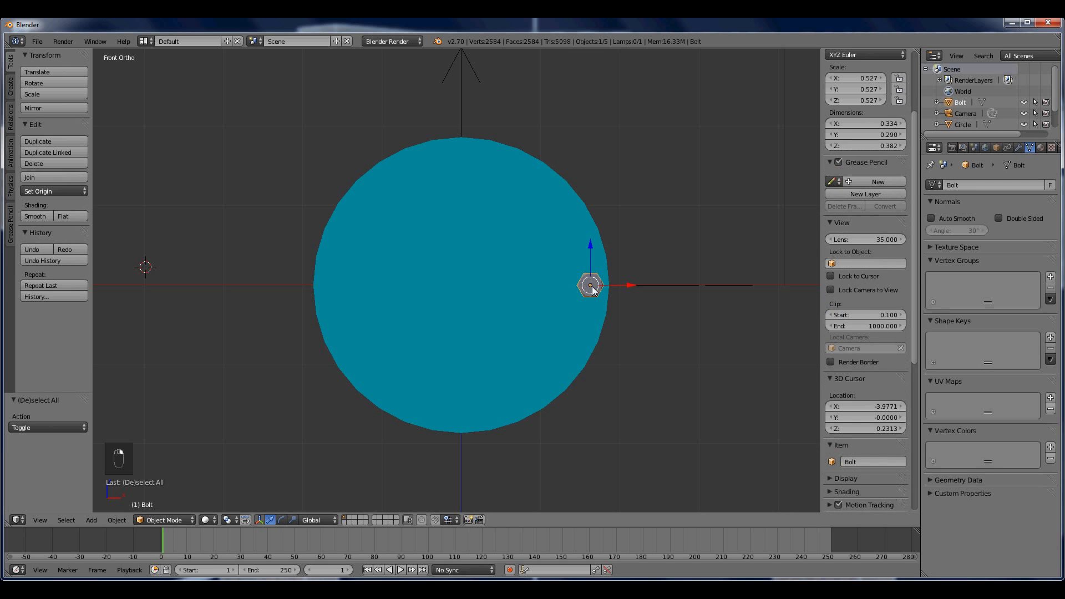
left_click(1020, 147)
left_click(971, 185)
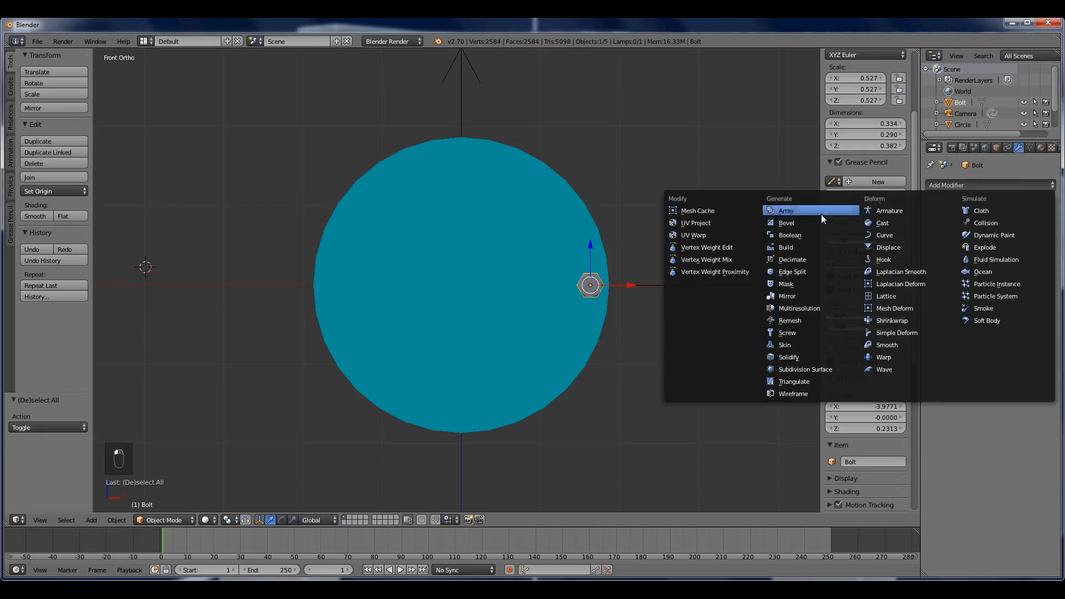
left_click(802, 212)
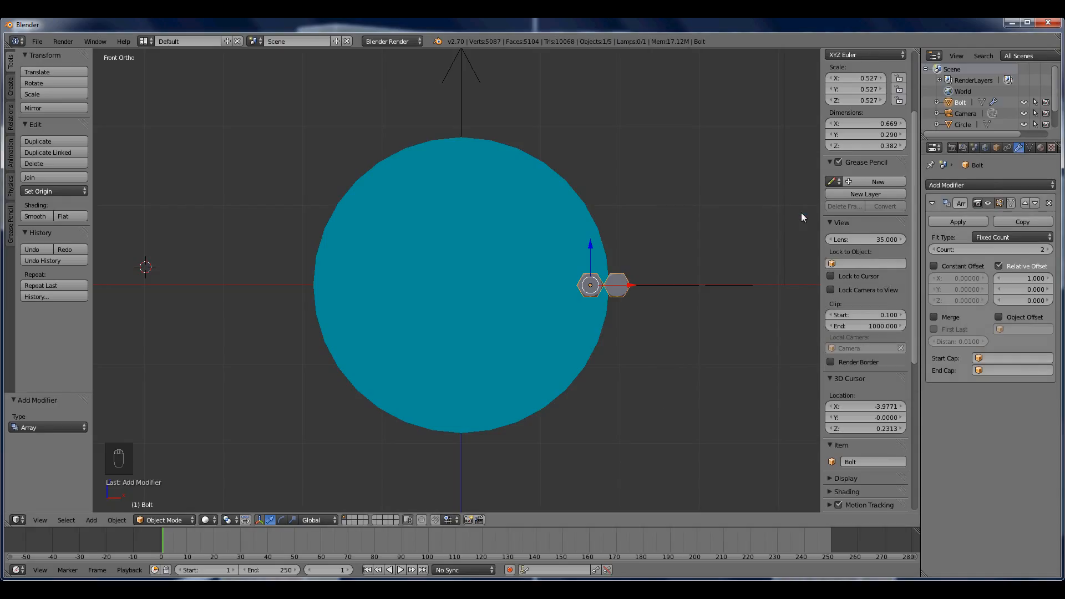
Set the bolt array's count to 6 and replace its relative offset with an object offset
left_click(994, 251)
type("6")
key("Return")
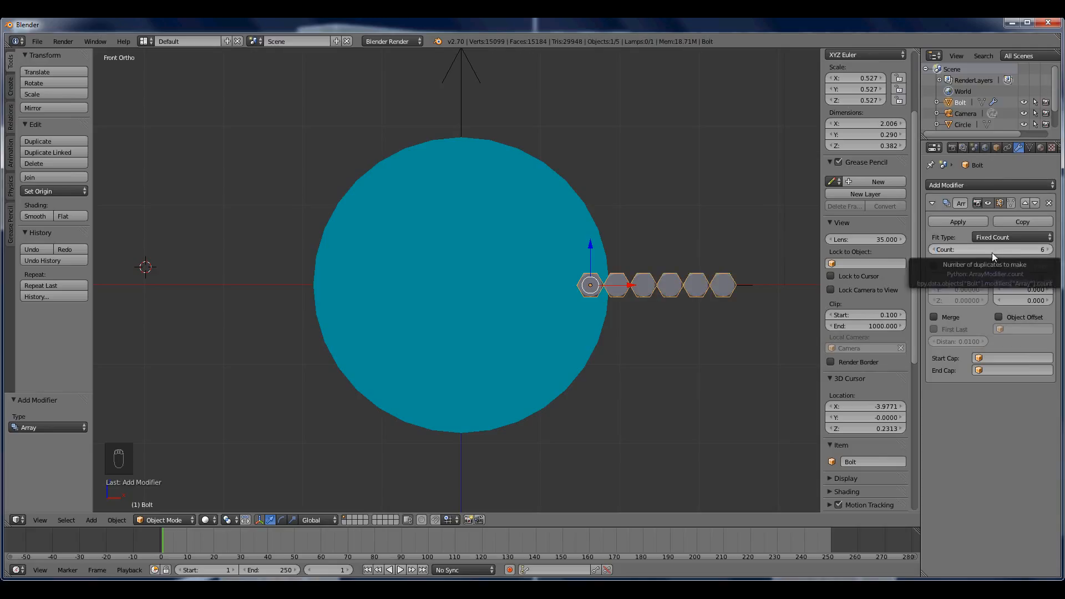
left_click(999, 266)
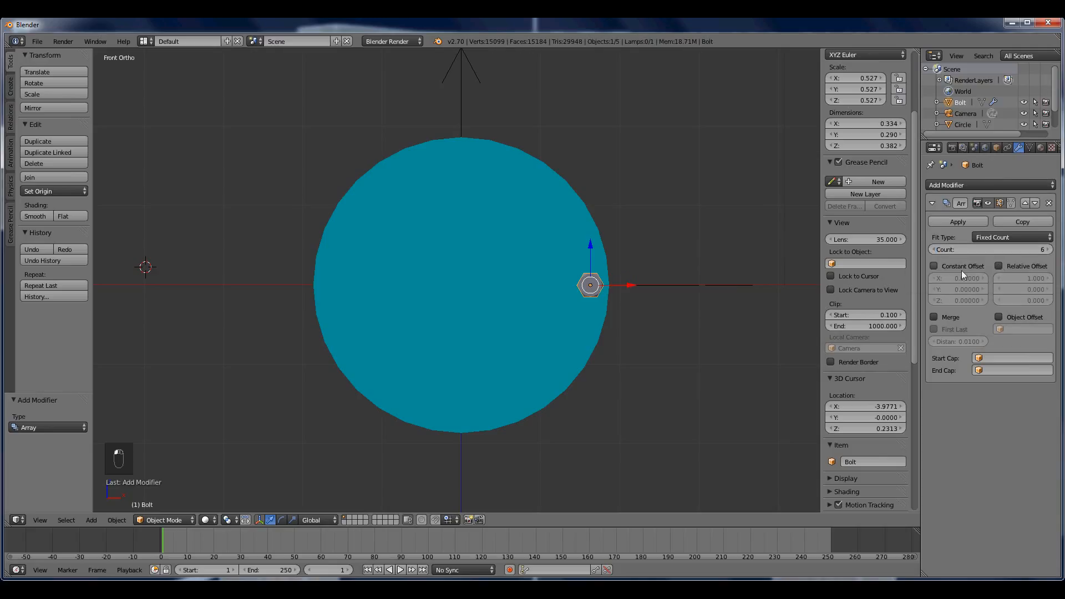
left_click(999, 318)
Rename the empty at the disc's centre as Array_Empty
right_click(681, 287)
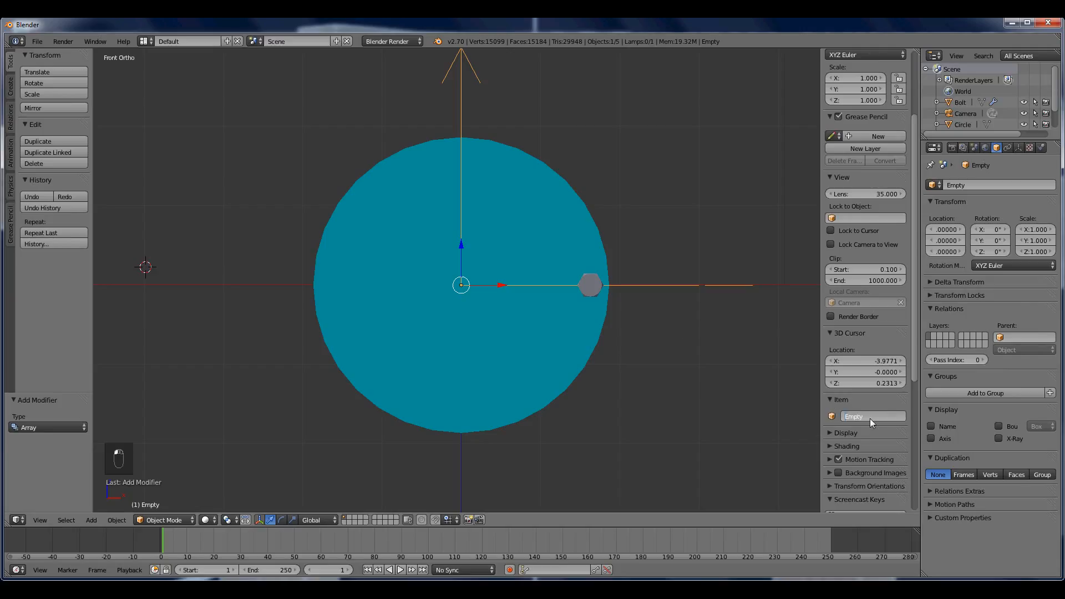
type("rray_")
key("Return")
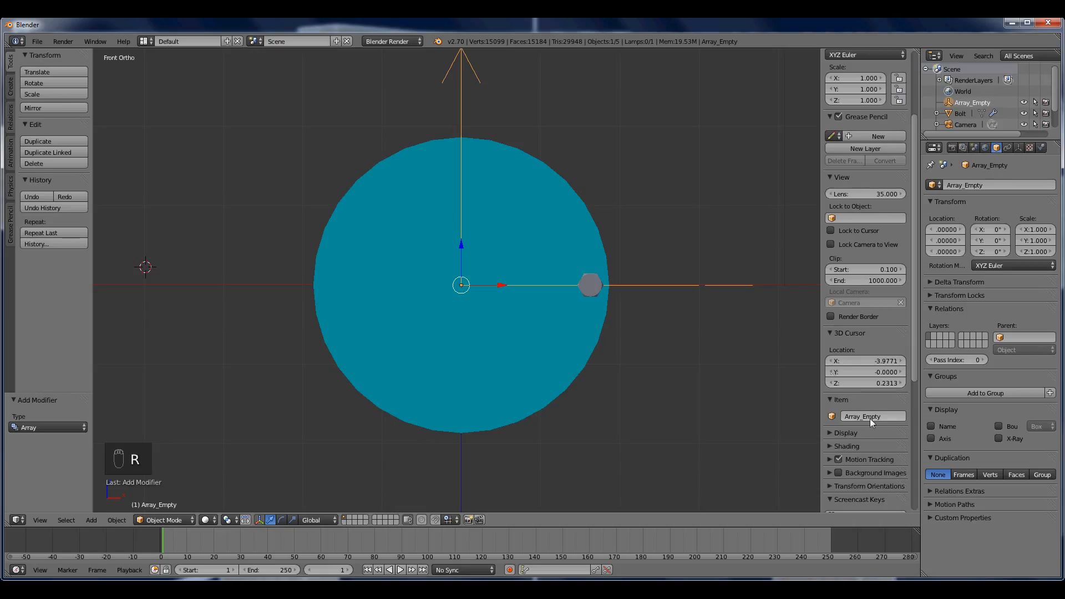
Assign Array_Empty as the offset object of the bolt's Array modifier
right_click(586, 286)
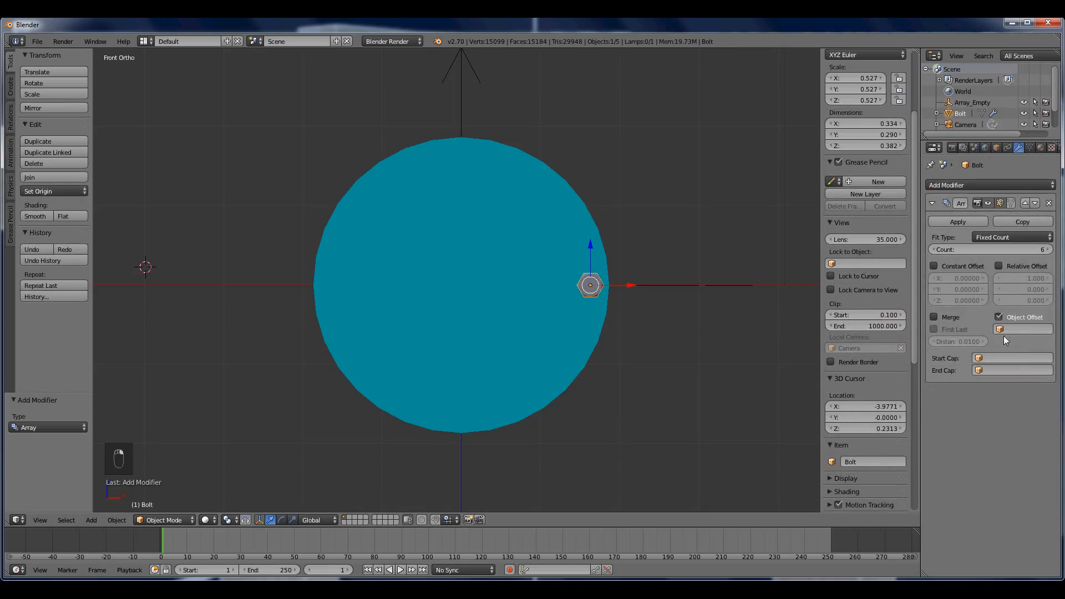
left_click(1017, 330)
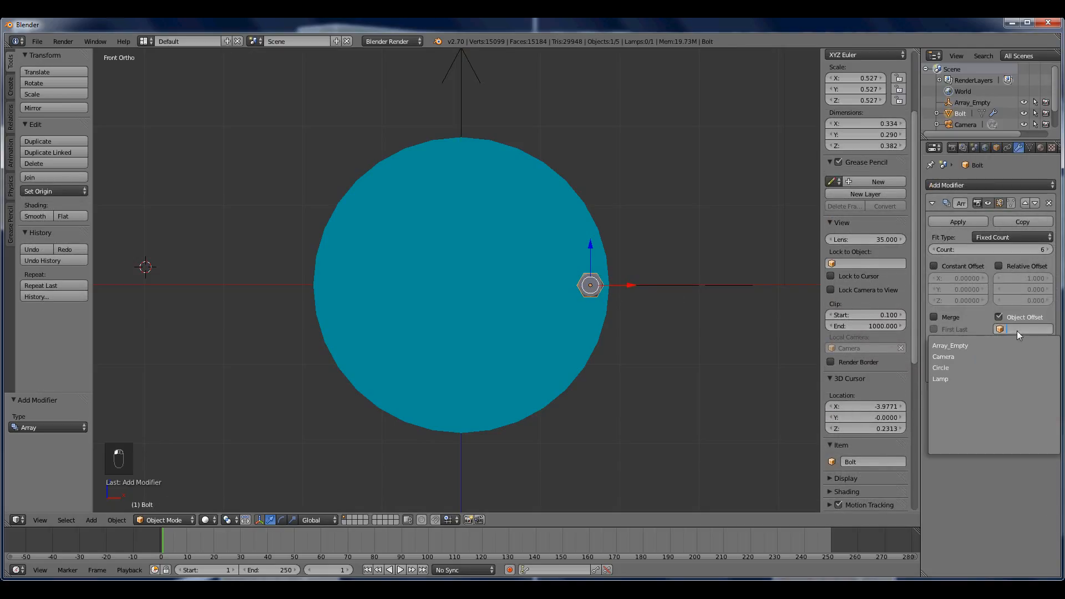
left_click(950, 346)
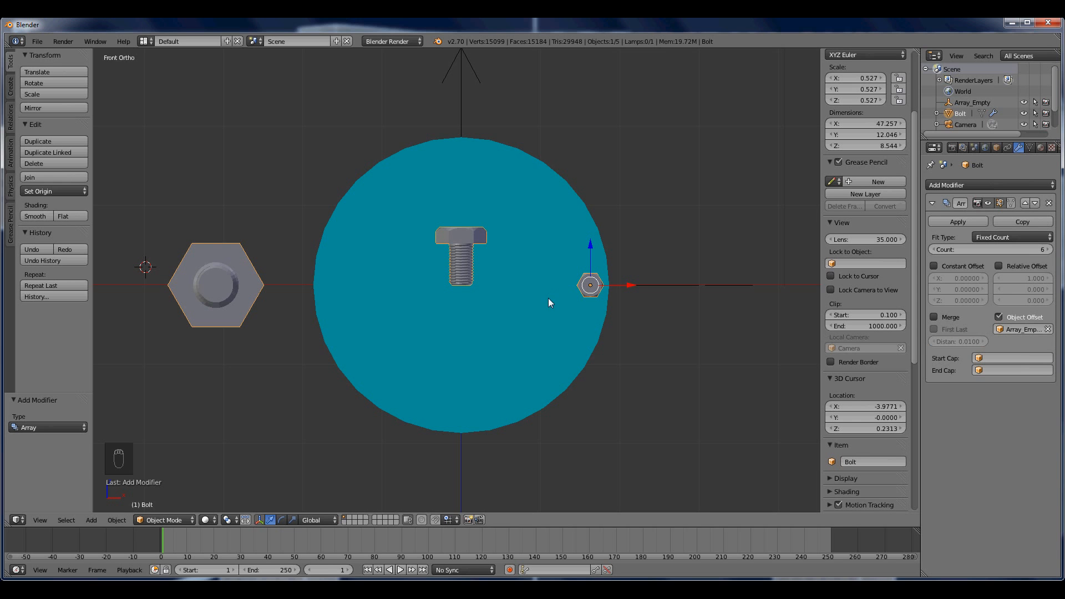
Examine the size and orientation of the arrayed bolt copies from an angle and from the front
scroll(595, 252, "down", 3)
middle_click_drag(601, 240, 668, 391)
scroll(527, 280, "down", 3)
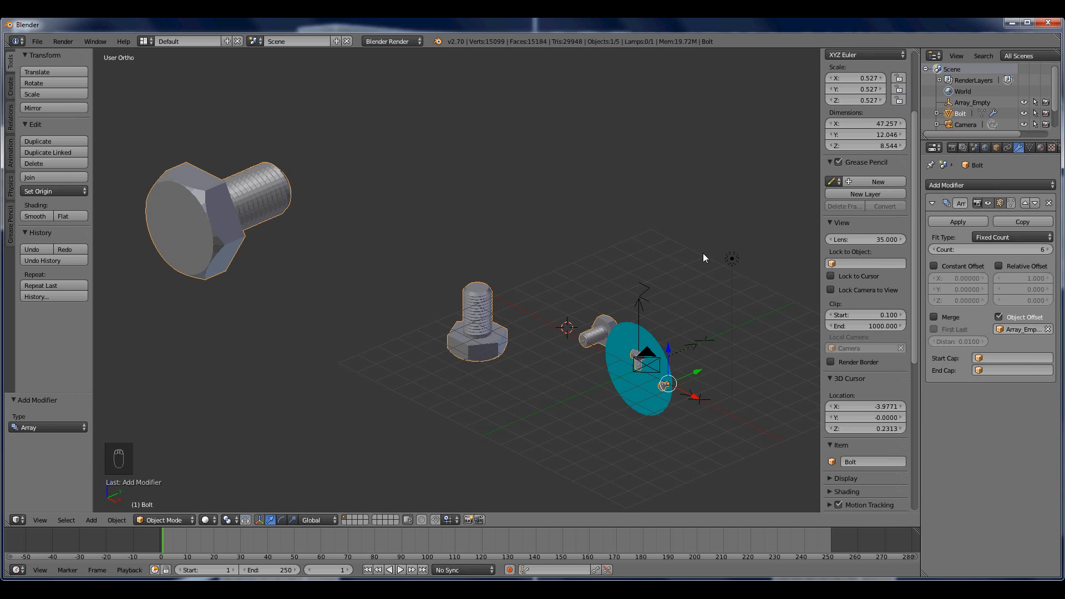
key("KP_1")
middle_click_drag(643, 327, 182, 203, "shift")
scroll(192, 241, "up", 3)
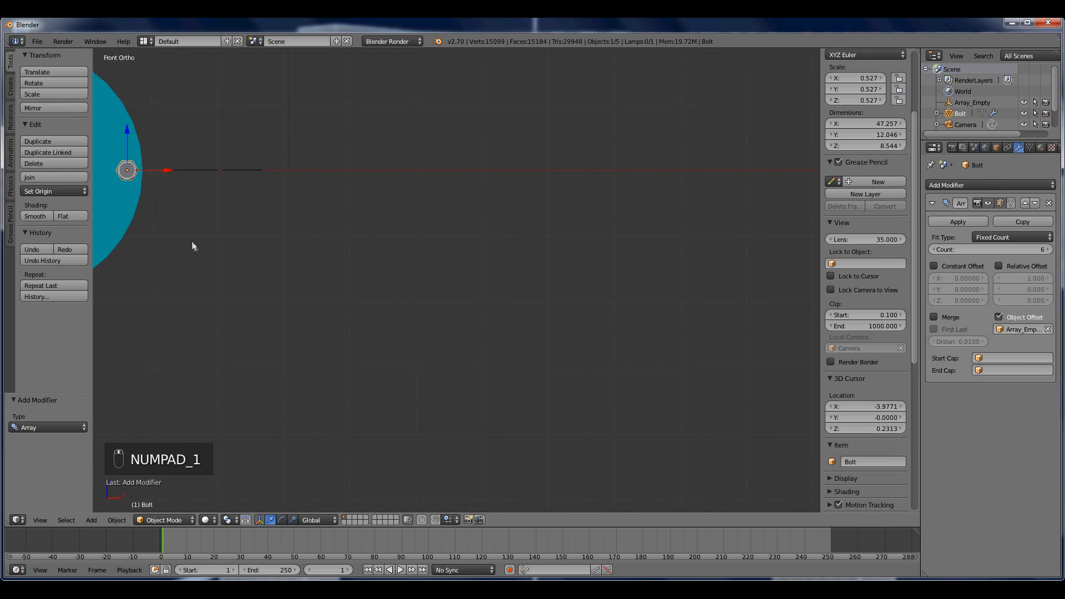
middle_click_drag(191, 241, 550, 319, "shift")
scroll(435, 241, "up", 2)
middle_click_drag(435, 241, 551, 310, "shift")
scroll(538, 317, "down", 1)
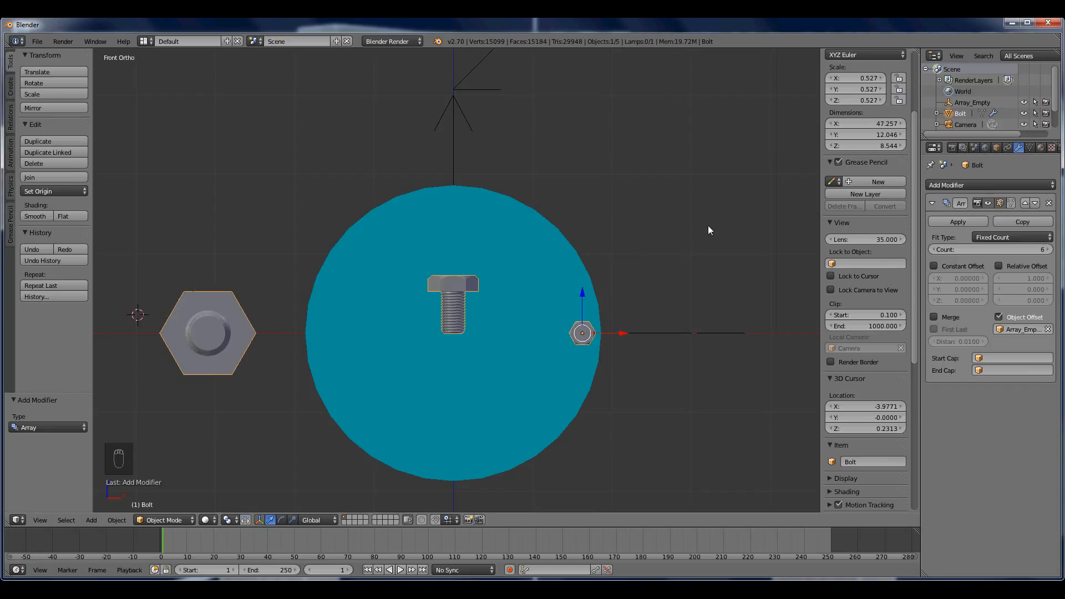
Apply the bolt's rotation and scale in Object Mode
scroll(849, 238, "up", 5)
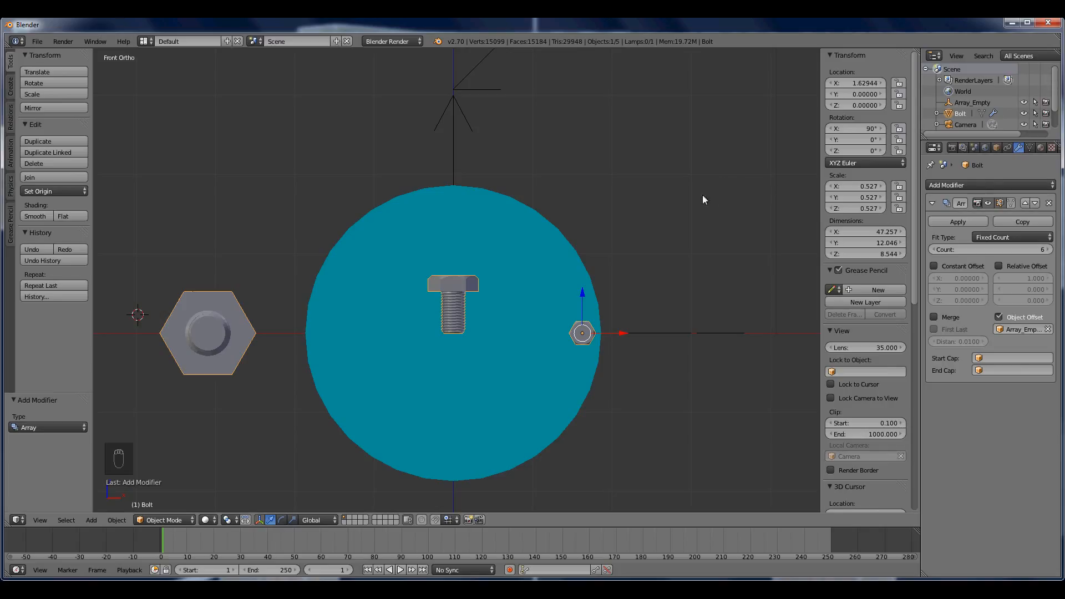
key("ctrl+a")
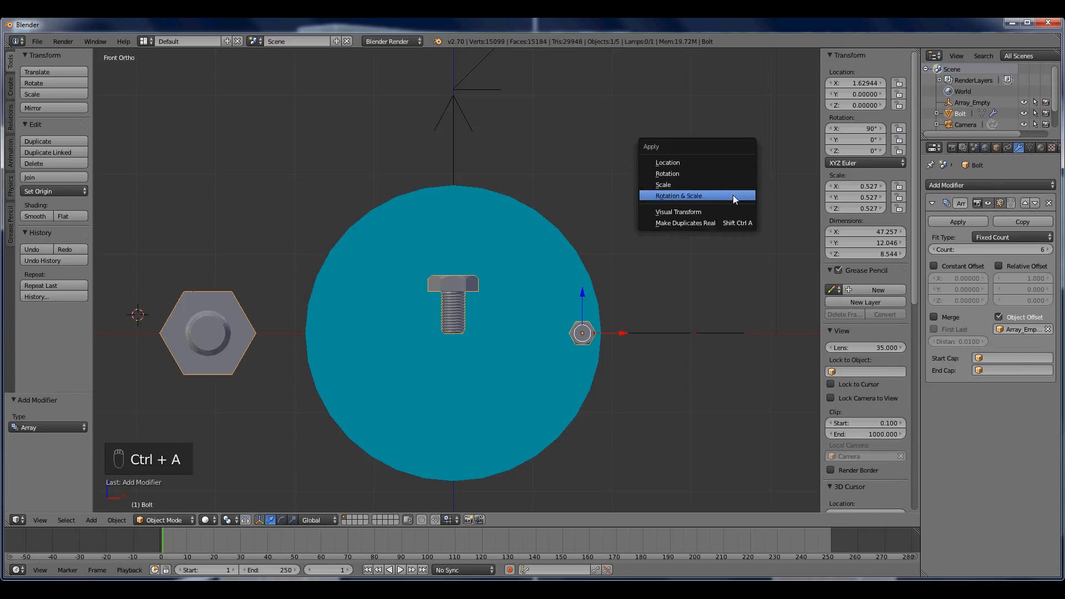
left_click(680, 195)
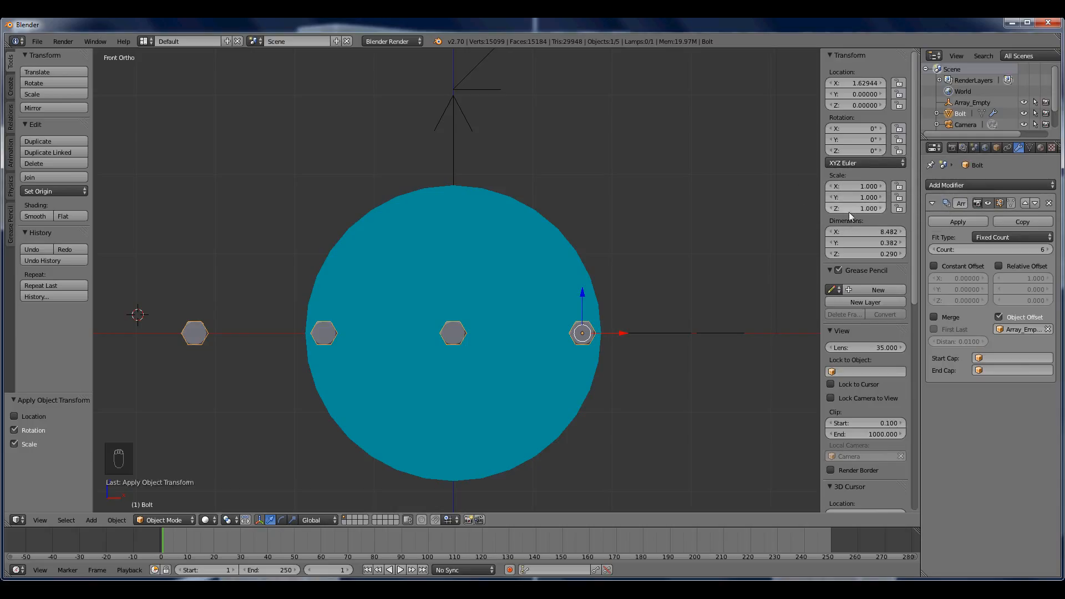
scroll(499, 354, "down", 3)
middle_click_drag(485, 355, 558, 323, "shift")
scroll(542, 345, "up", 5)
scroll(574, 347, "down", 2)
scroll(558, 323, "up", 2)
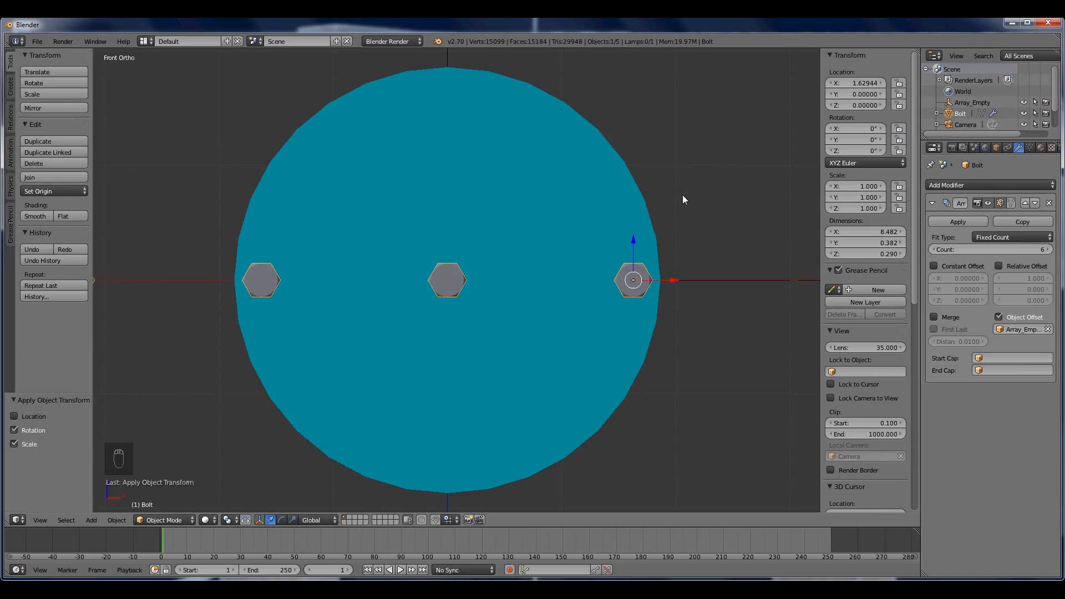
scroll(683, 196, "down", 2)
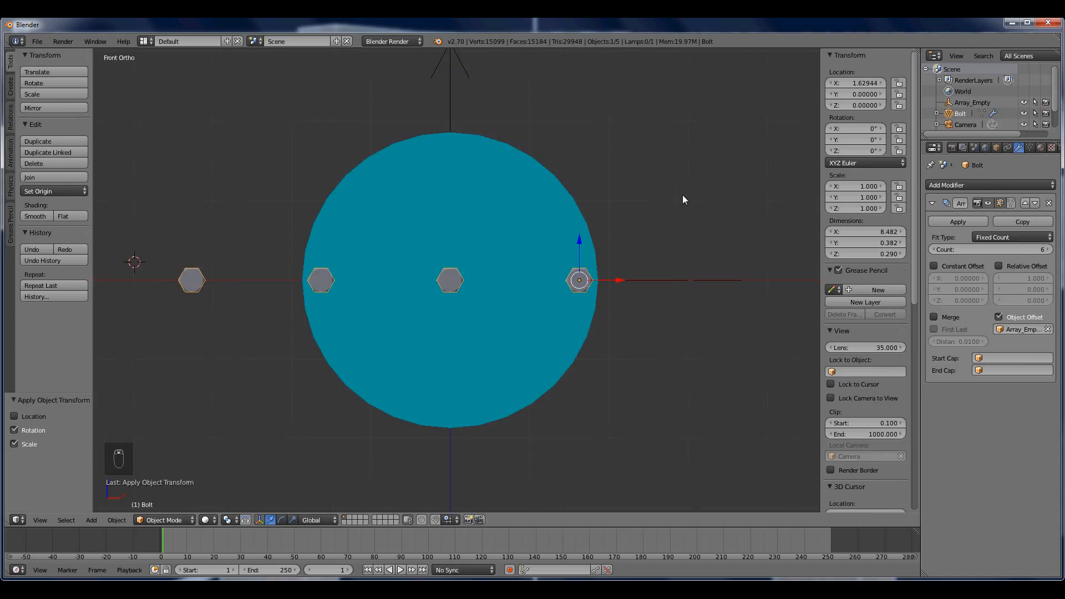
Try rotating Array_Empty freehand in the front view, and cancel the rotation
right_click(673, 281)
middle_click_drag(658, 191, 641, 243, "shift")
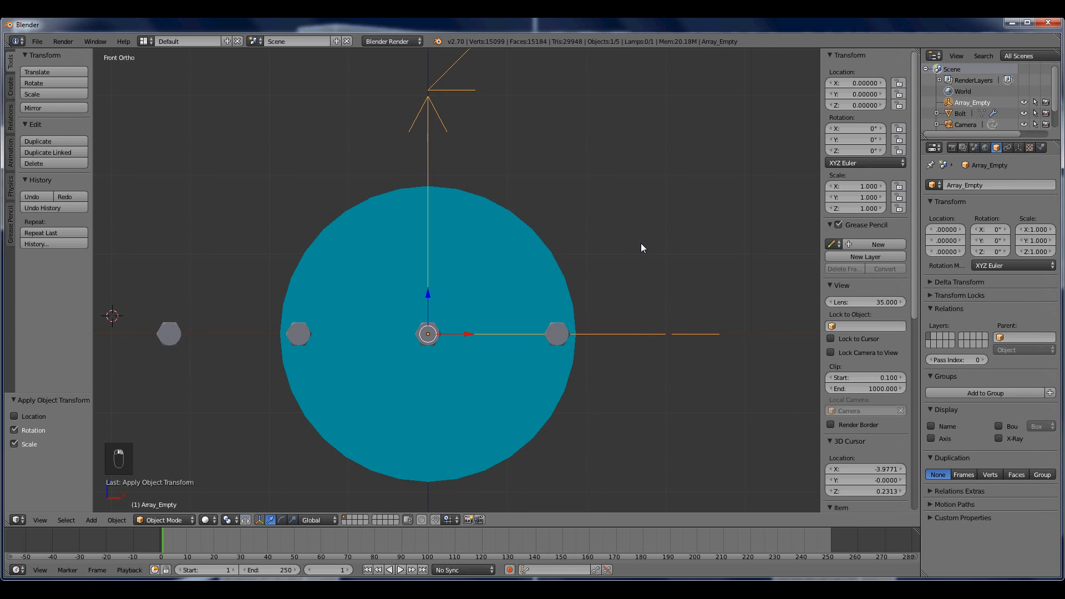
key("r")
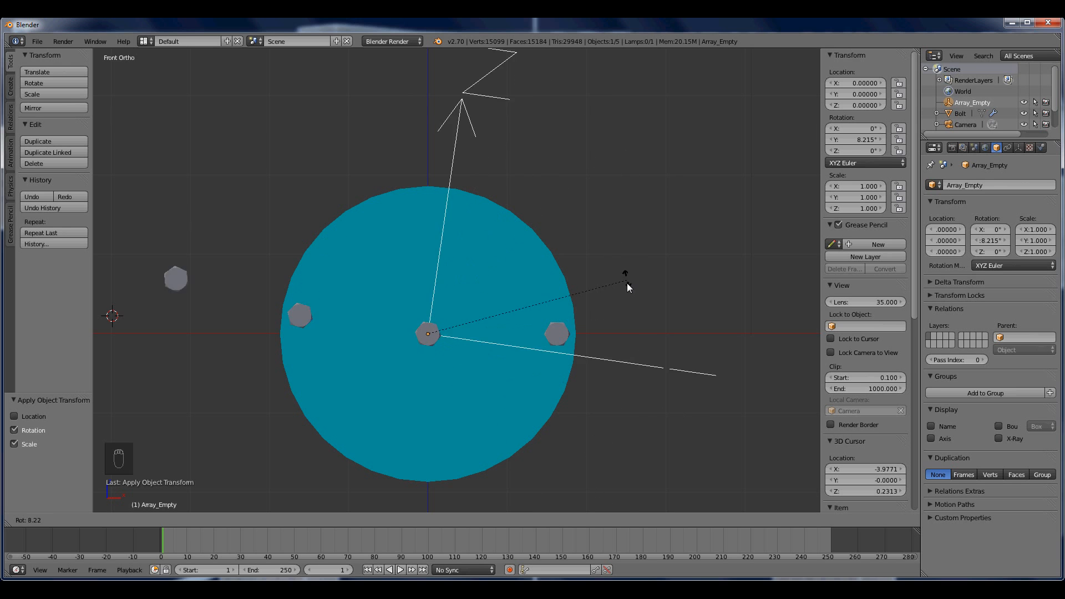
right_click(585, 457)
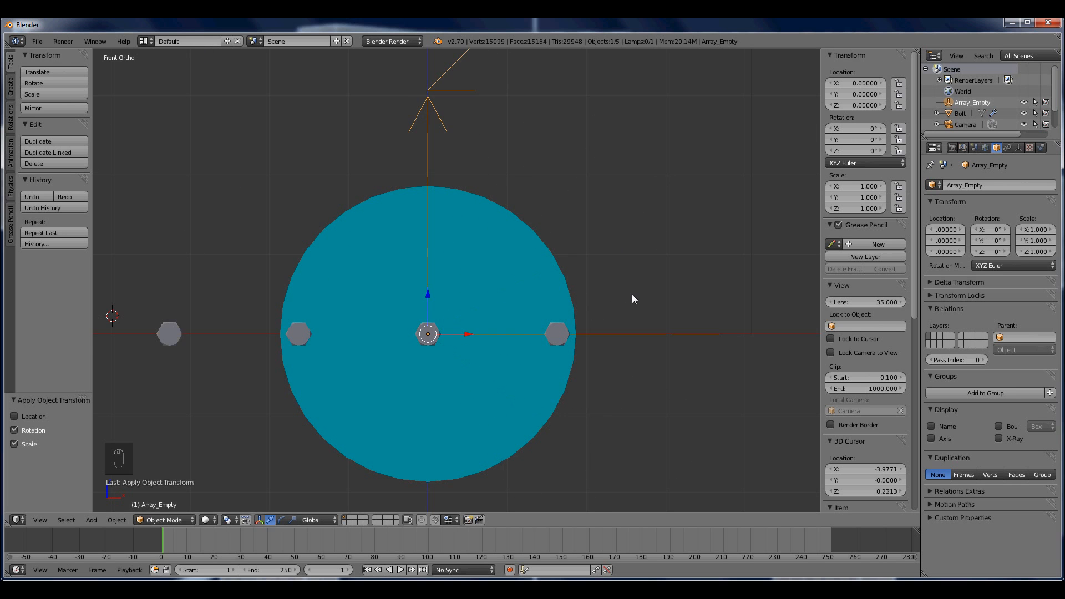
scroll(632, 294, "up", 2)
key("Home")
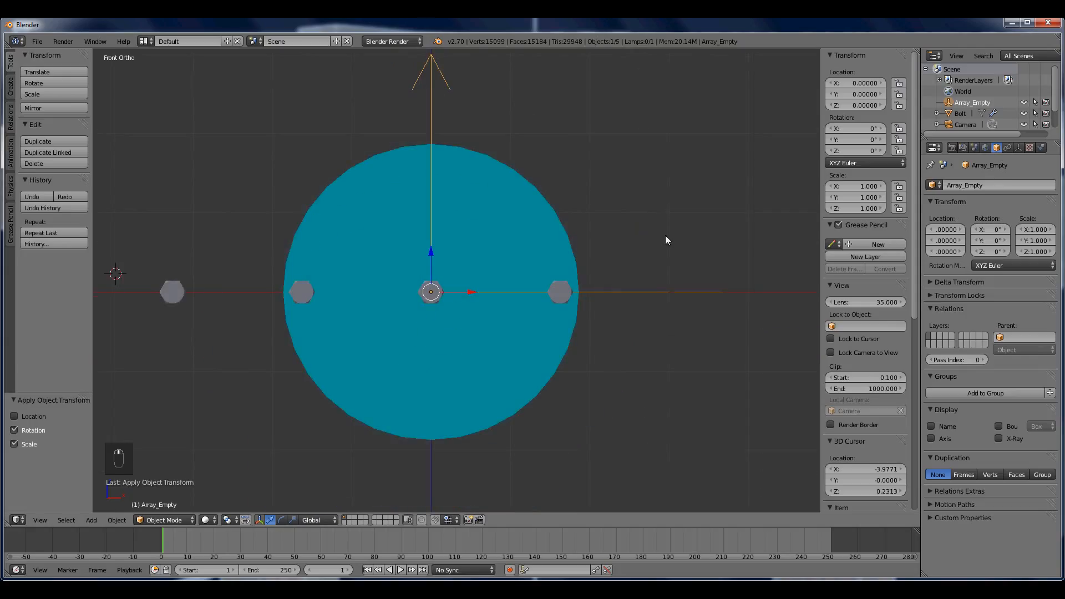
middle_click_drag(604, 233, 603, 256, "shift")
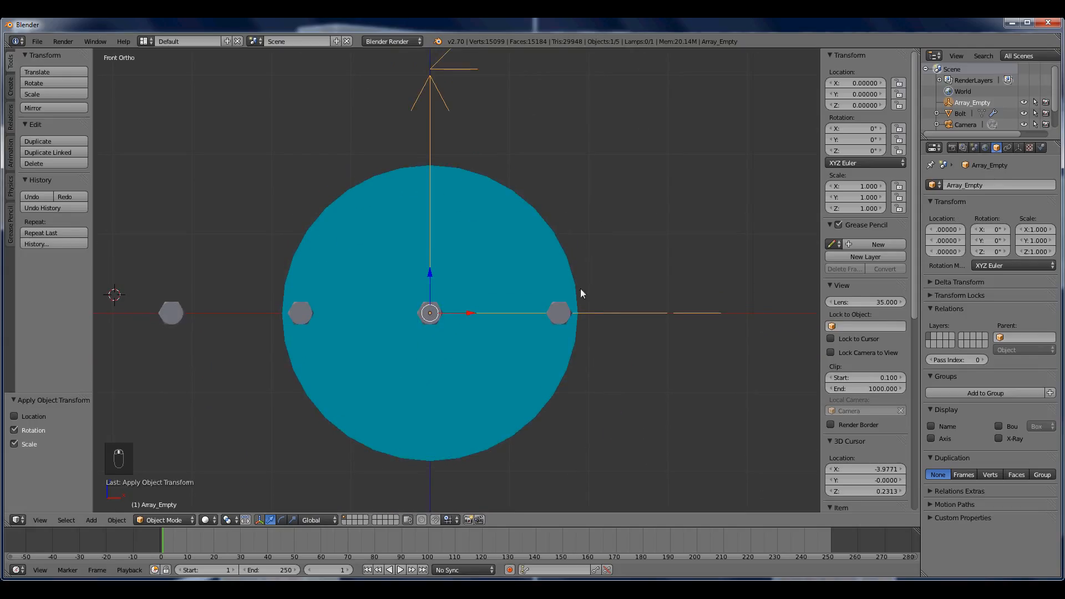
Snap the 3D cursor to Array_Empty at the disc's centre
right_click(561, 311)
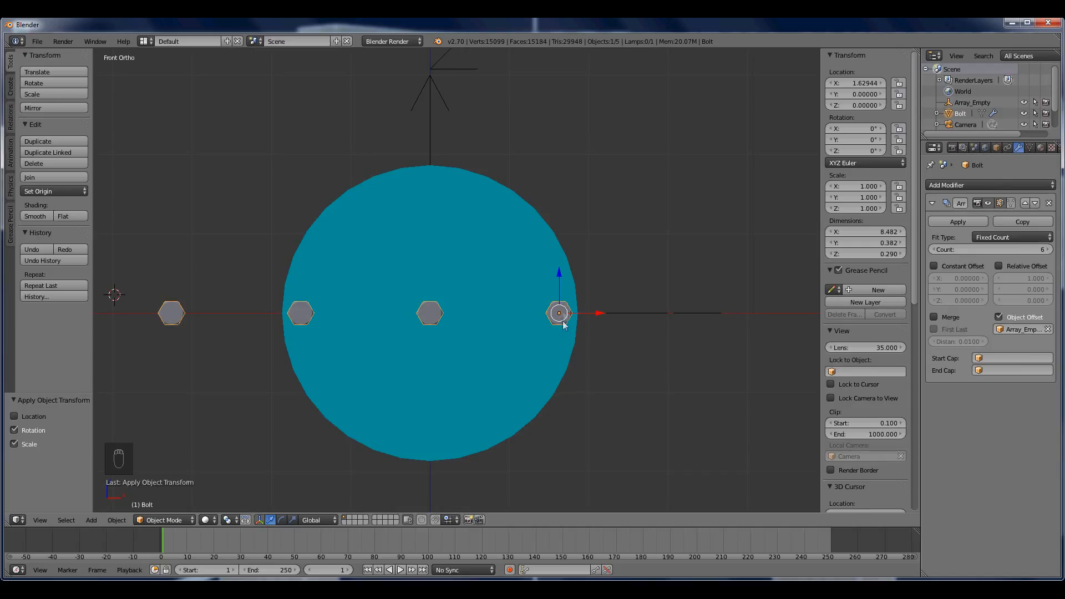
scroll(563, 325, "up", 2)
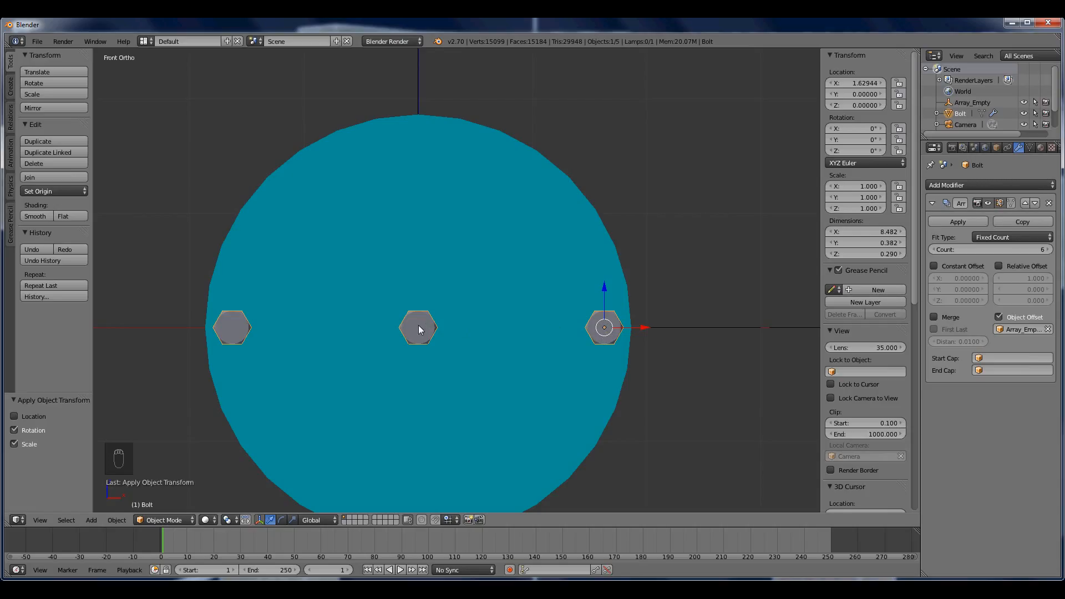
scroll(419, 330, "down", 2)
right_click(655, 316)
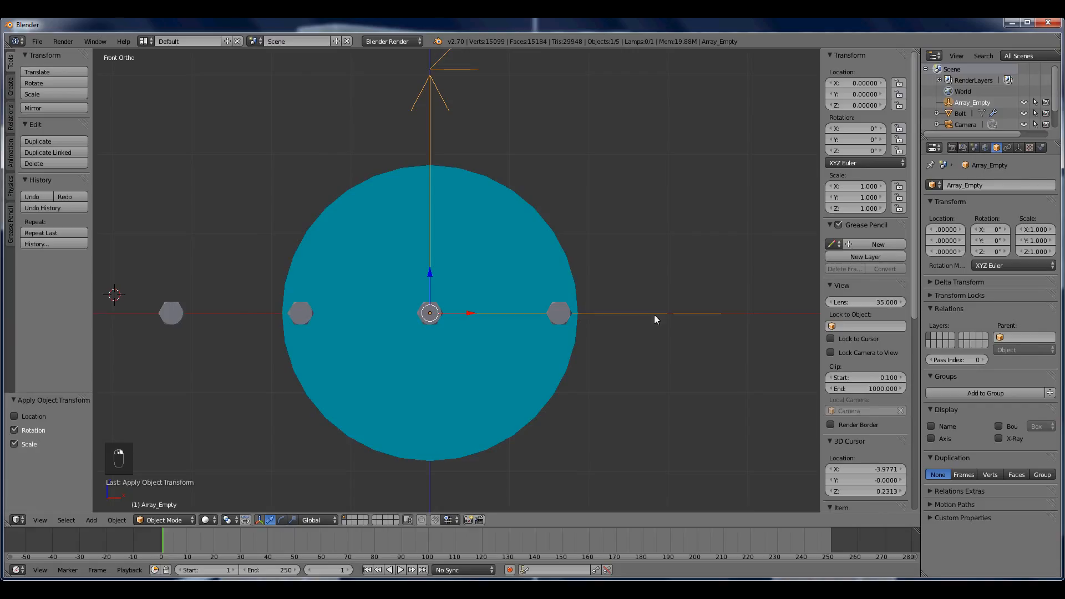
key("shift+s")
left_click(658, 232)
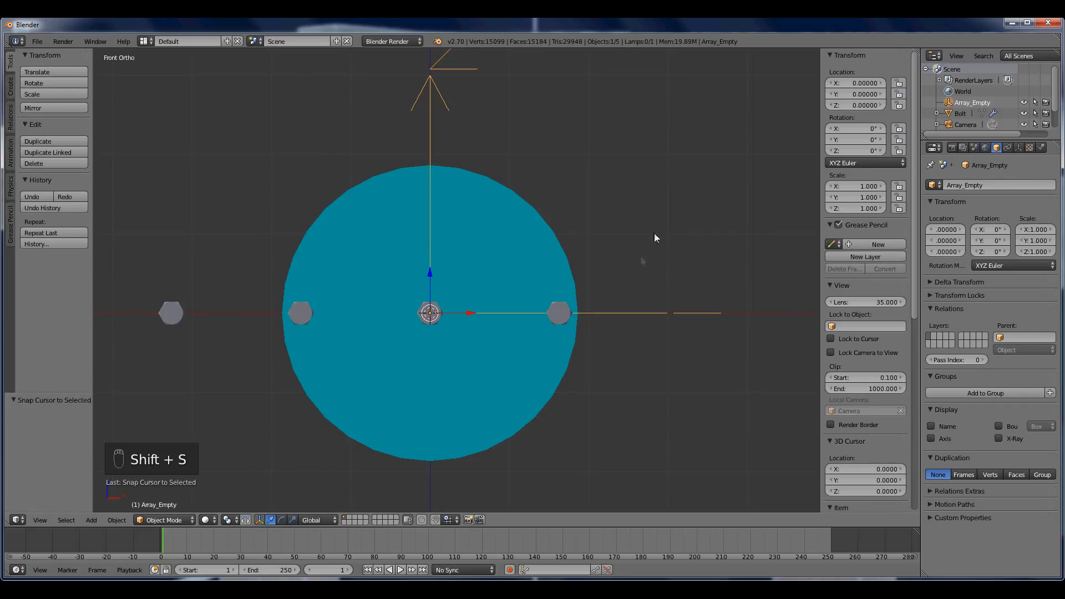
Set the bolt's origin to the 3D cursor at the disc's centre
right_click(567, 314)
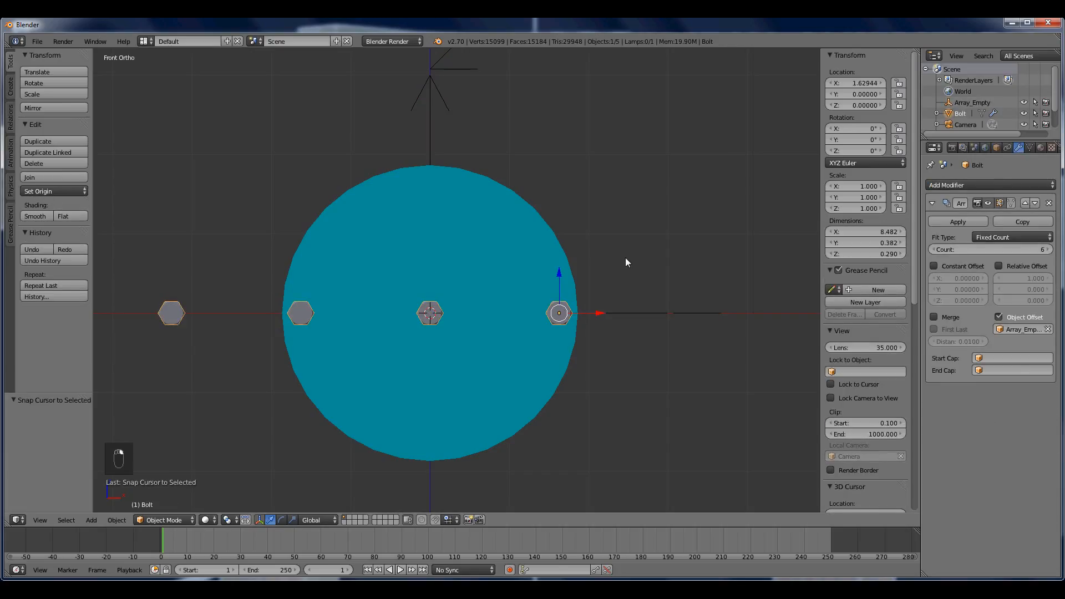
key("ctrl+alt+shift+c")
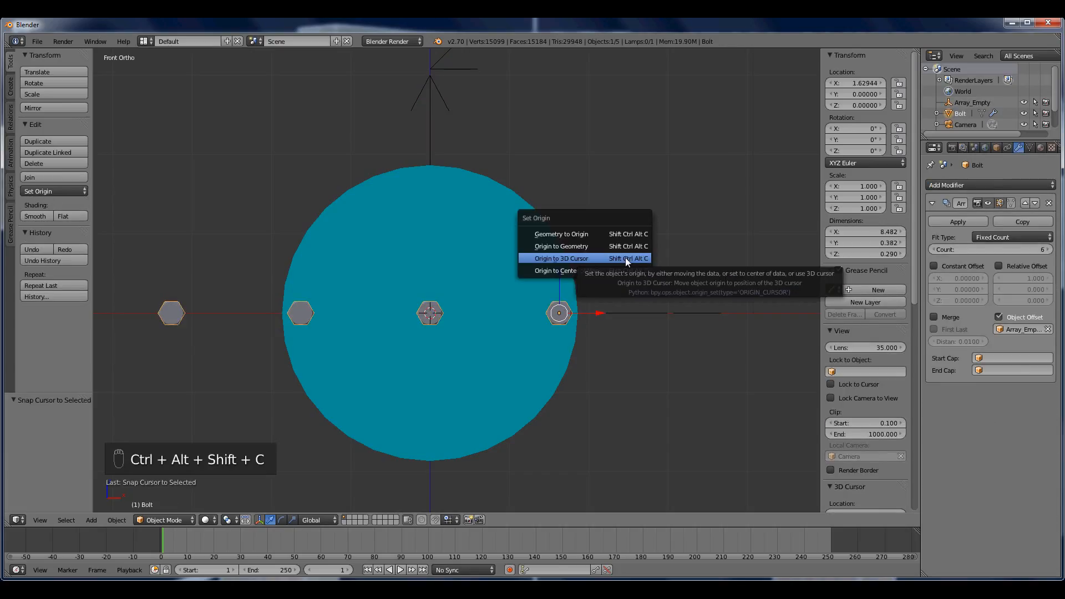
left_click(626, 258)
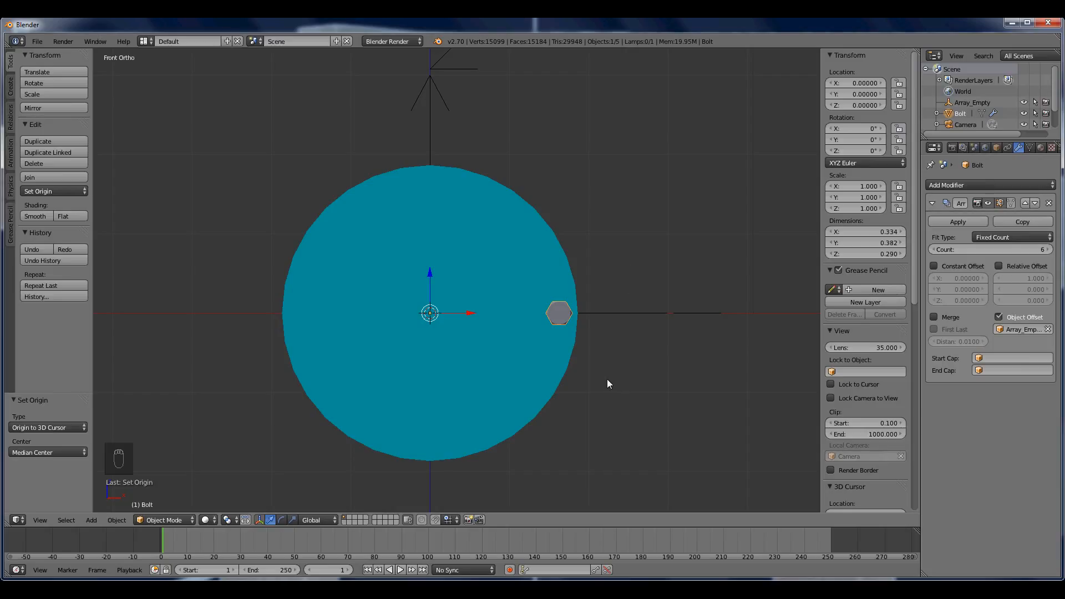
right_click(628, 316)
right_click(567, 314)
left_click(79, 586)
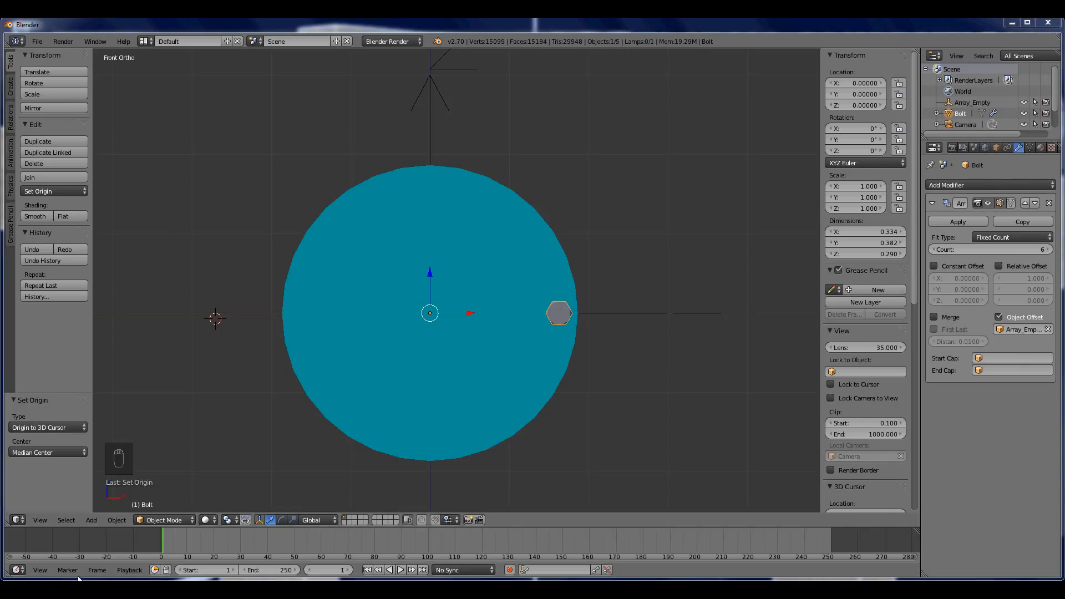
Switch to Calculator and divide 360 by 6 to work out the angle between the bolts
left_click_drag(81, 167, 234, 159)
type("360")
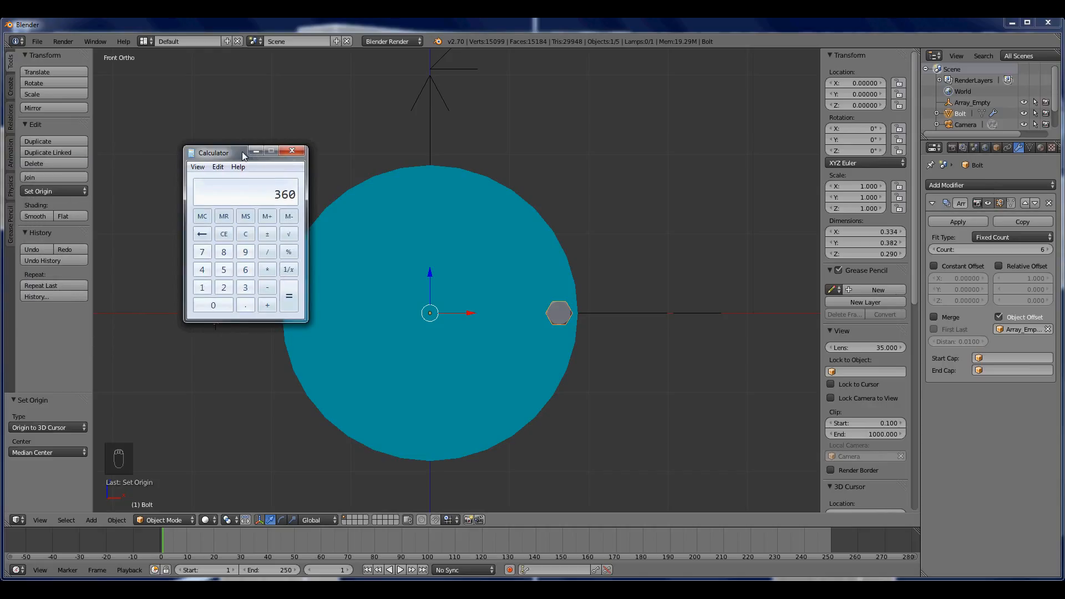
key("slash")
key("6")
key("Return")
Rotate Array_Empty by 60° in the front view, and deselect everything
right_click(430, 131)
key("r")
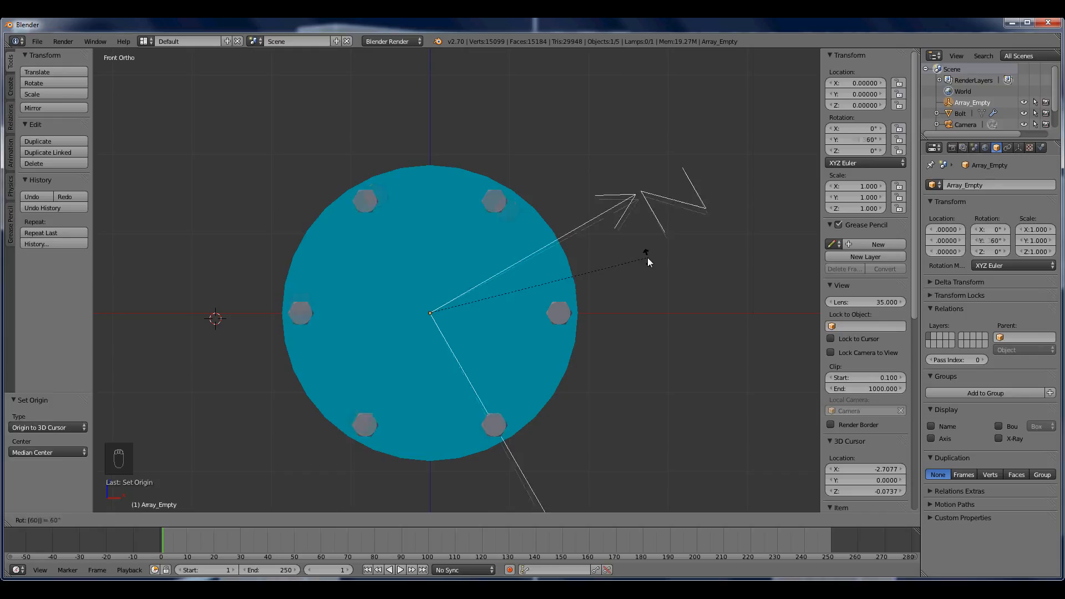
type("60")
key("Return")
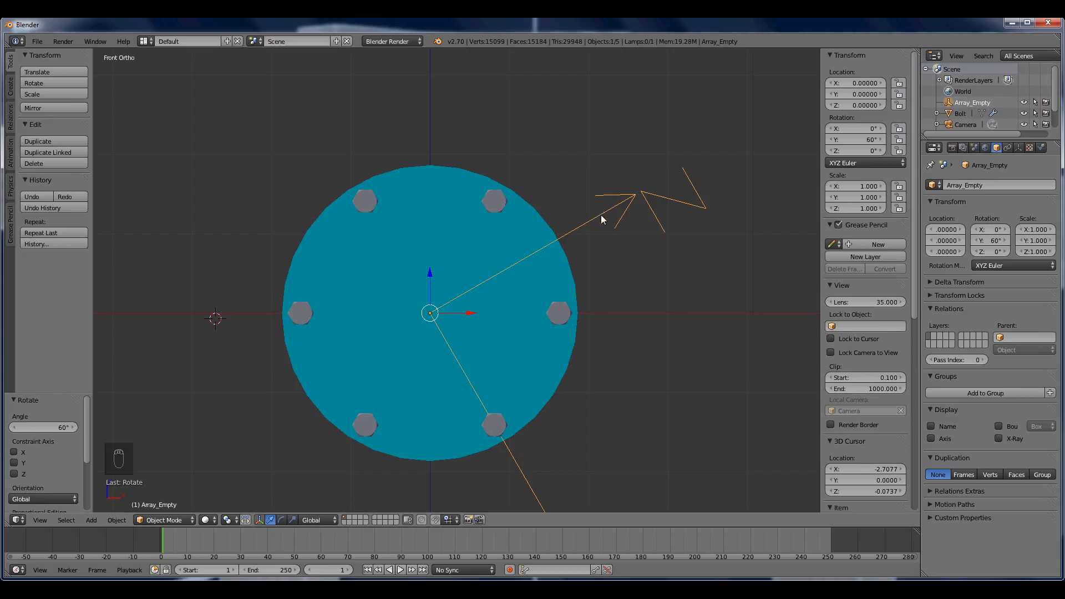
key("a")
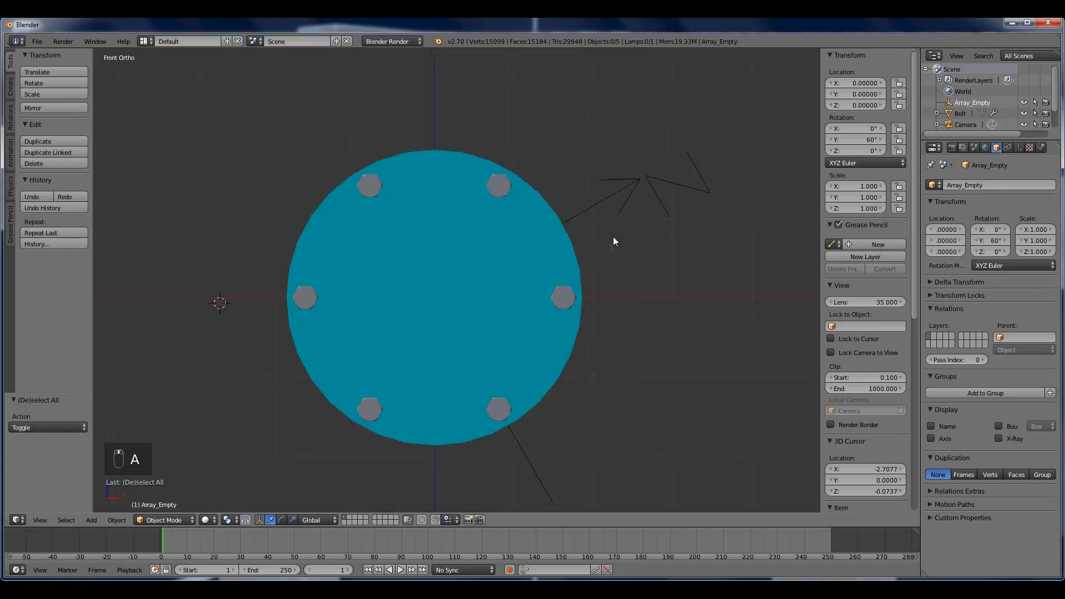
Select the arrayed bolt on the disc
scroll(611, 253, "up", 3)
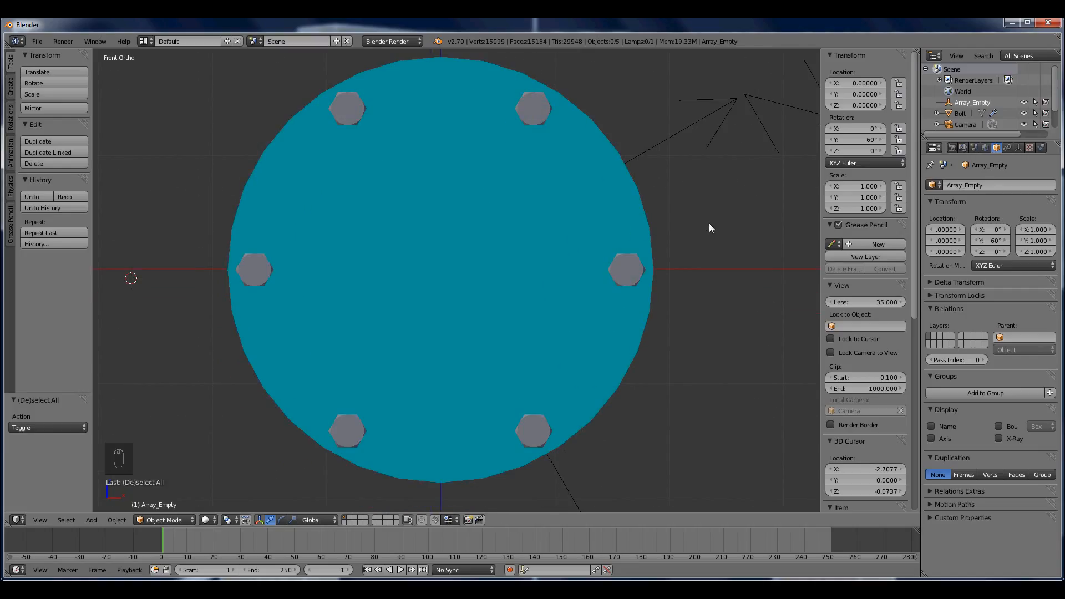
right_click(631, 277)
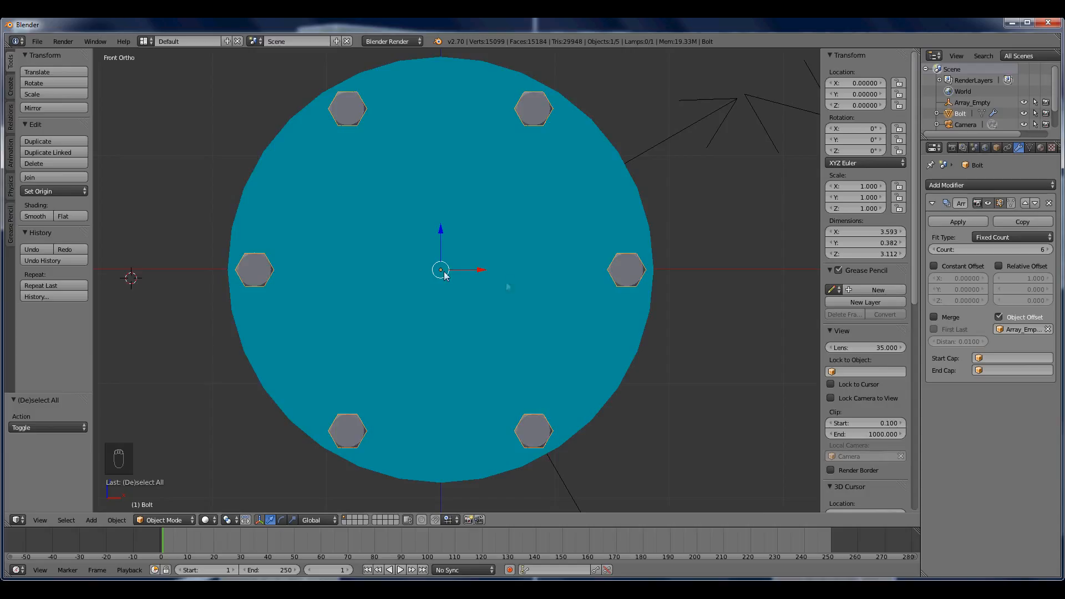
scroll(507, 285, "down", 2)
key("a")
key("a")
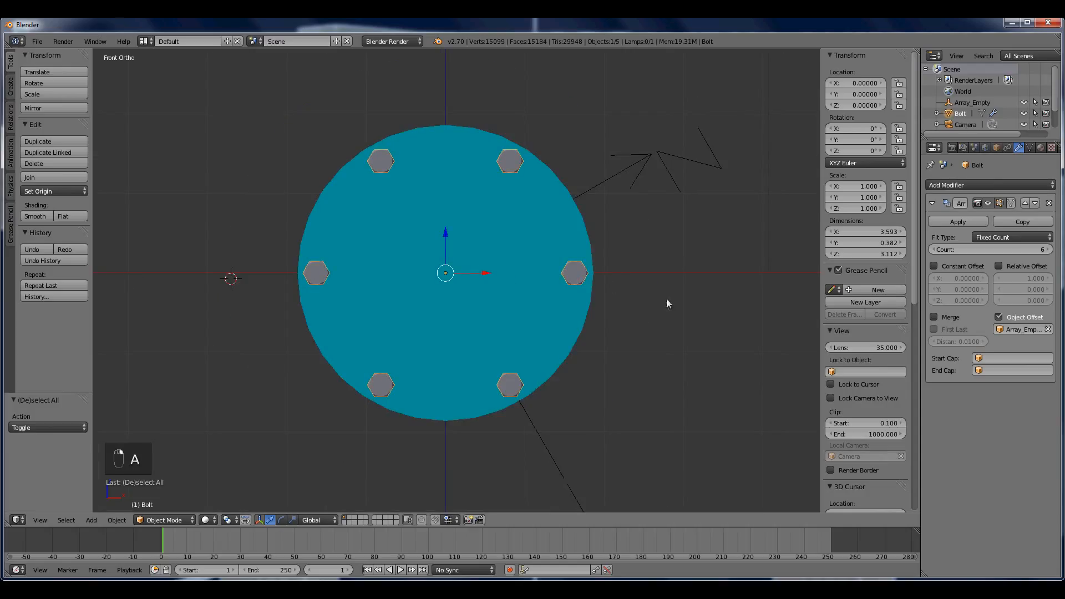
Try scaling and moving the bolt freehand in Object Mode, cancelling both transforms
key("s")
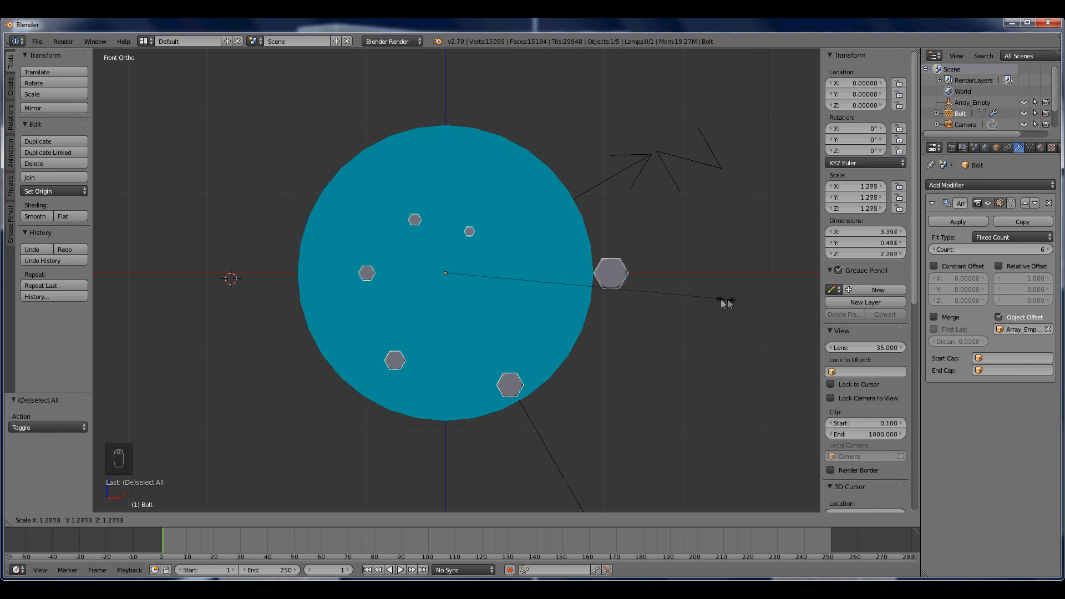
key("Escape")
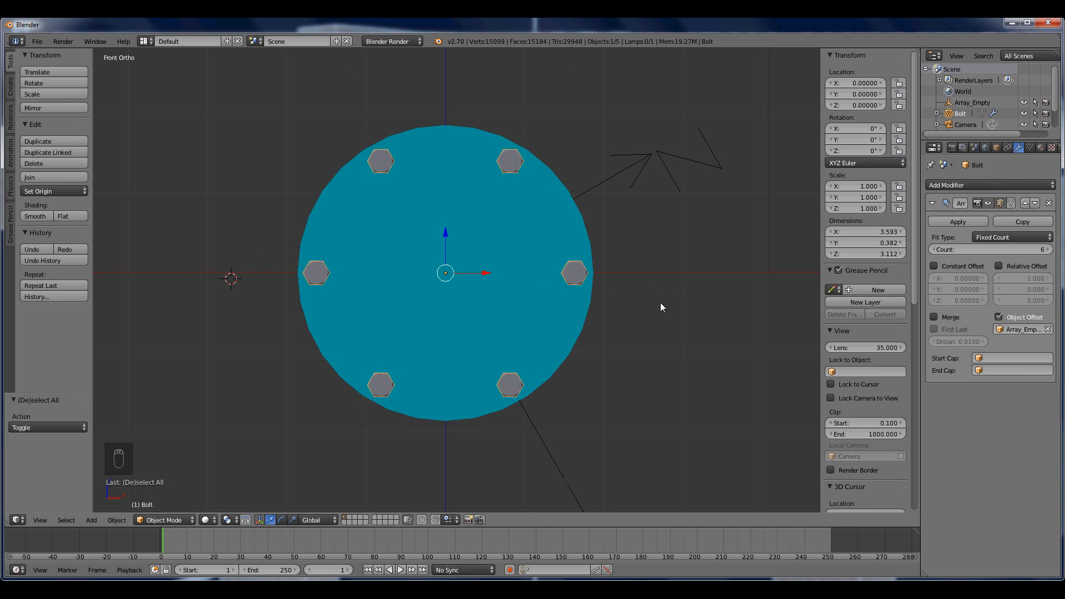
key("g")
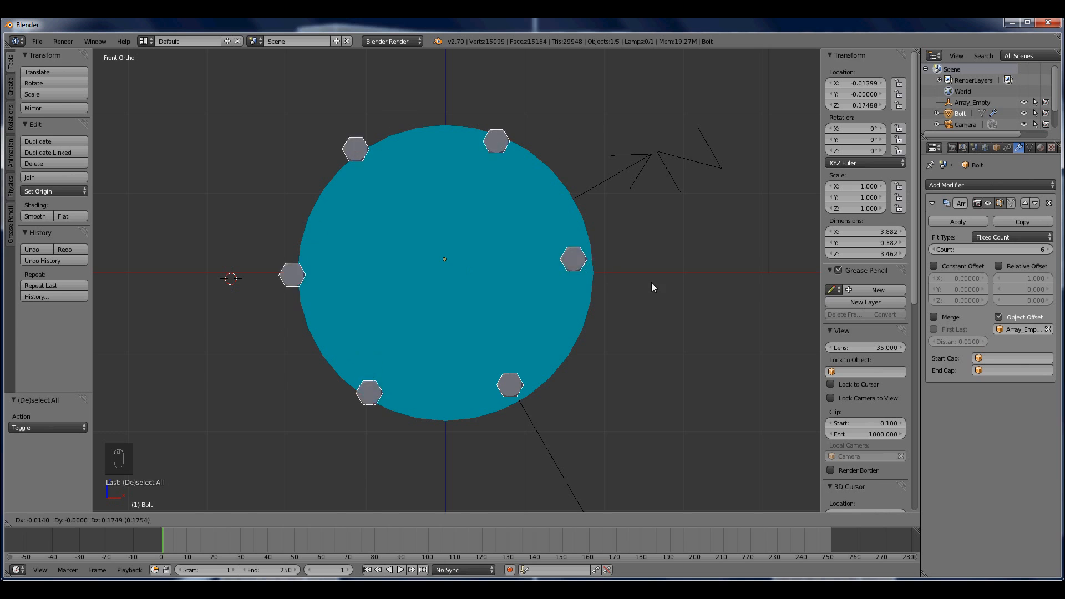
right_click(688, 324)
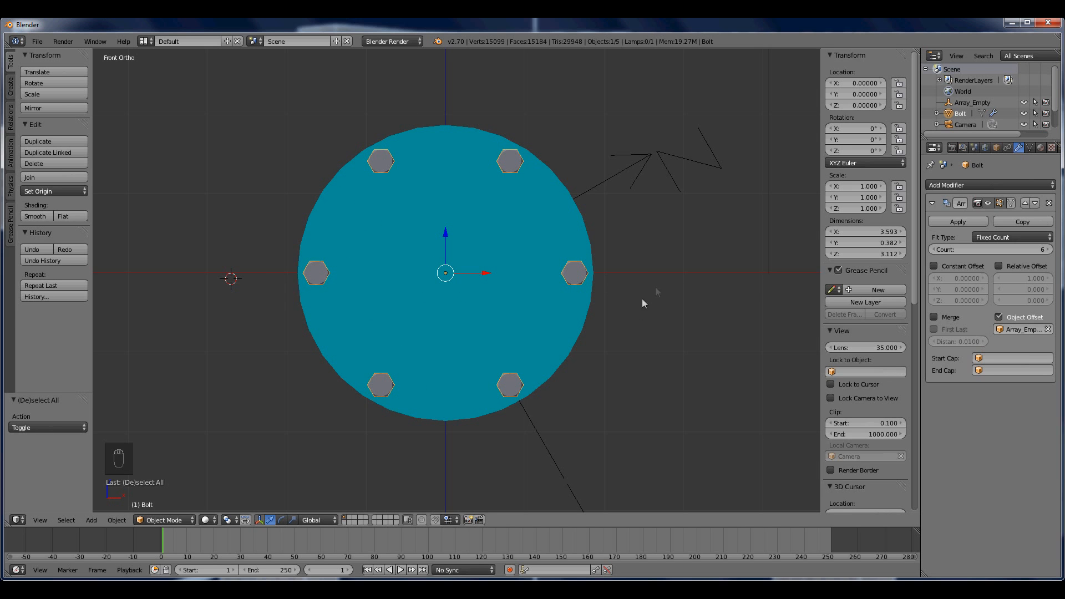
In Edit Mode, move the whole bolt mesh about 1.148 units along X towards the disc's centre and scale it to about 0.351
scroll(655, 292, "up", 2)
scroll(692, 277, "down", 1)
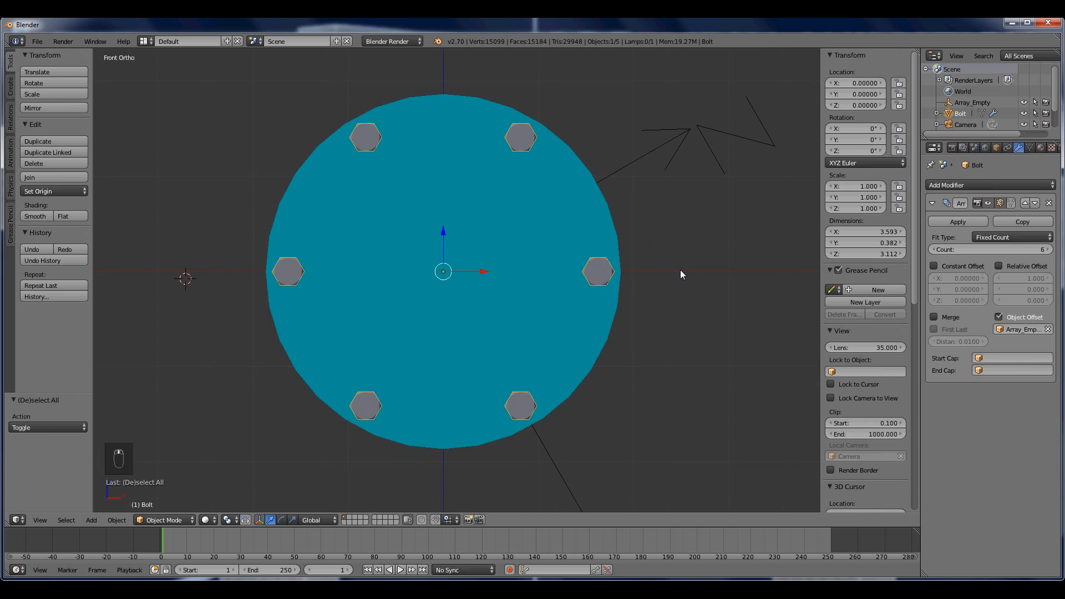
key("Tab")
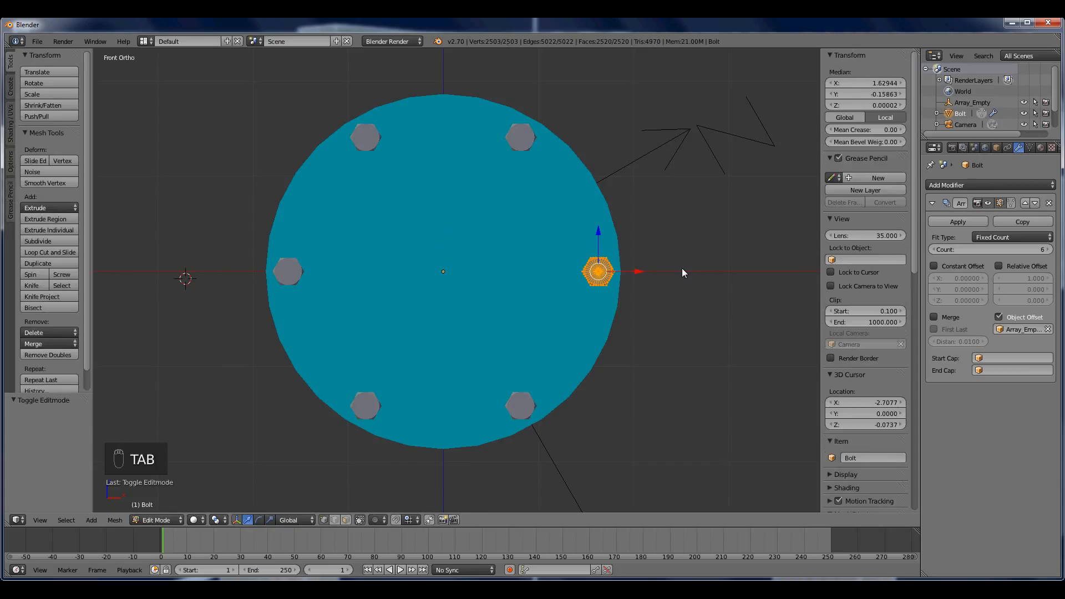
key("a")
key("a")
key("a")
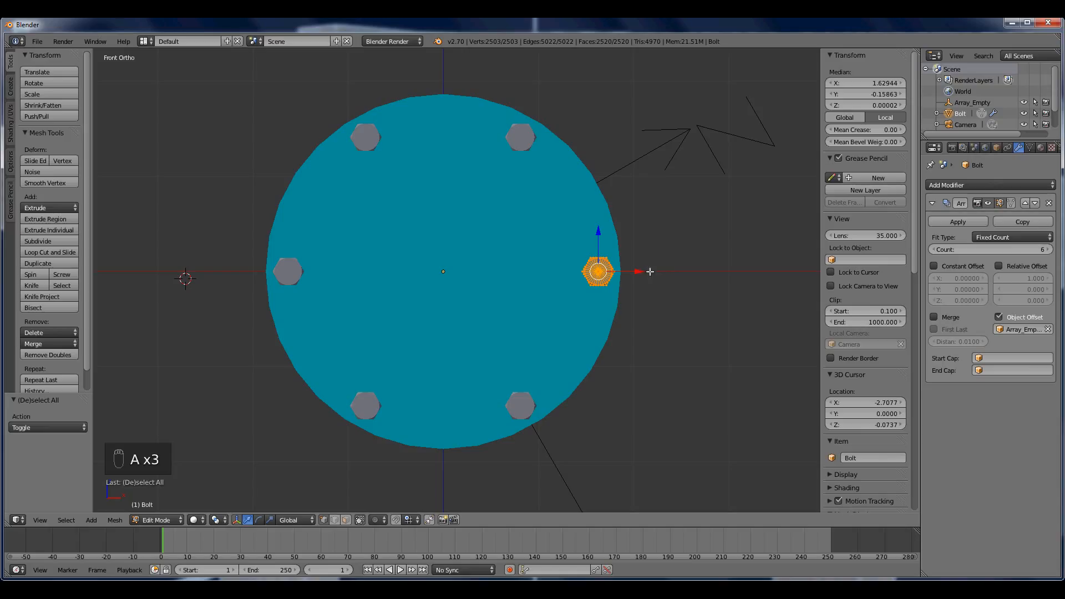
left_click_drag(638, 272, 529, 267)
key("s")
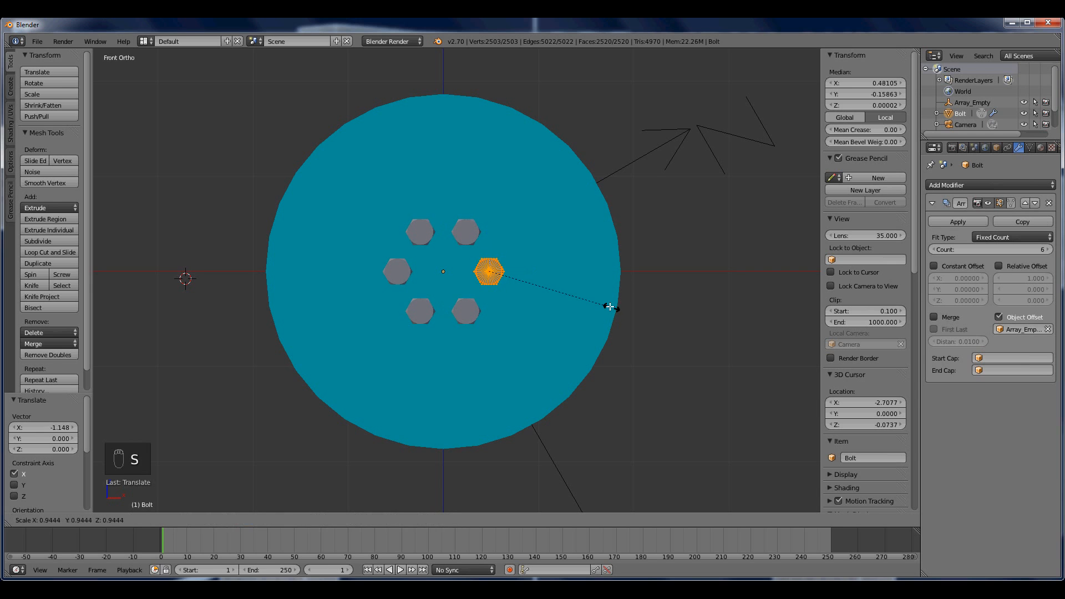
left_click(533, 269)
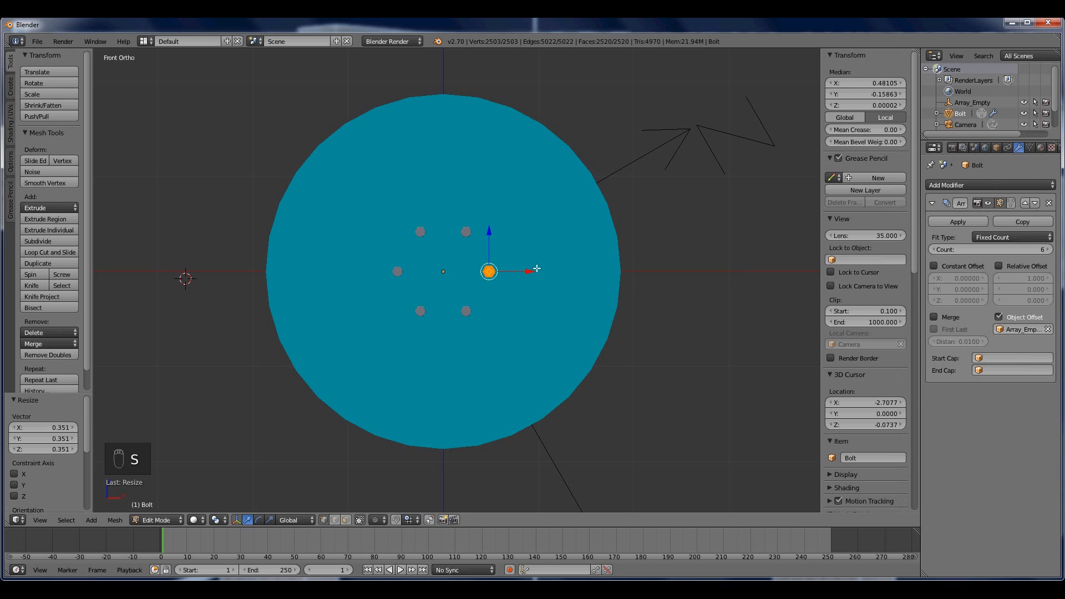
In the top view, shift the bolt mesh along Y and about 1.014 units outward along X
key("KP_7")
middle_click_drag(449, 240, 392, 331)
key("KP_7")
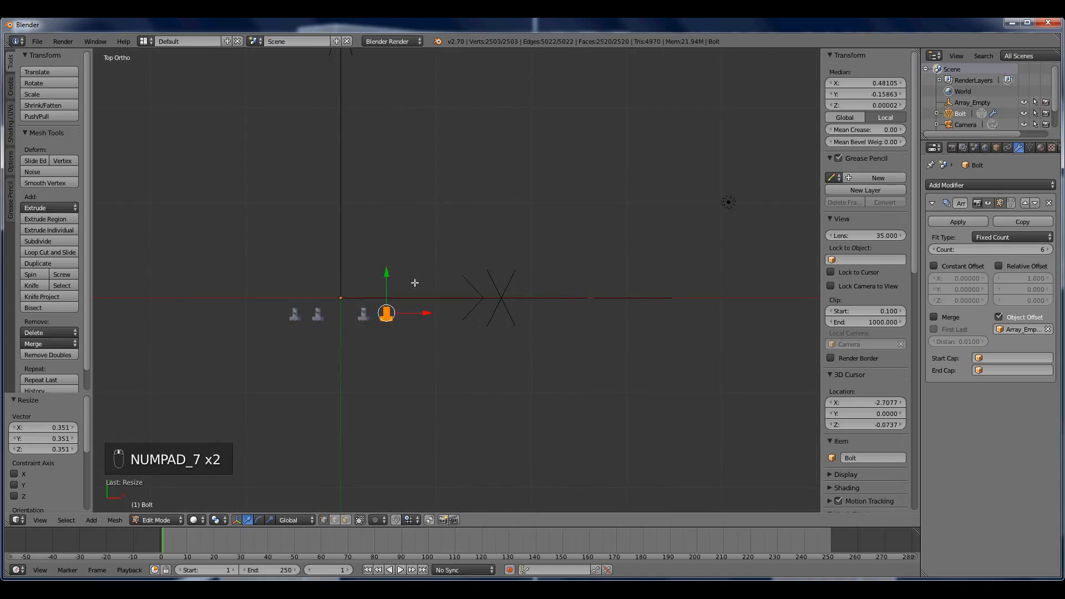
left_click_drag(386, 275, 522, 294)
Scale the bolt mesh up in the front view until it is about 0.295 units deep in Y, and return to Object Mode
key("KP_1")
key("s")
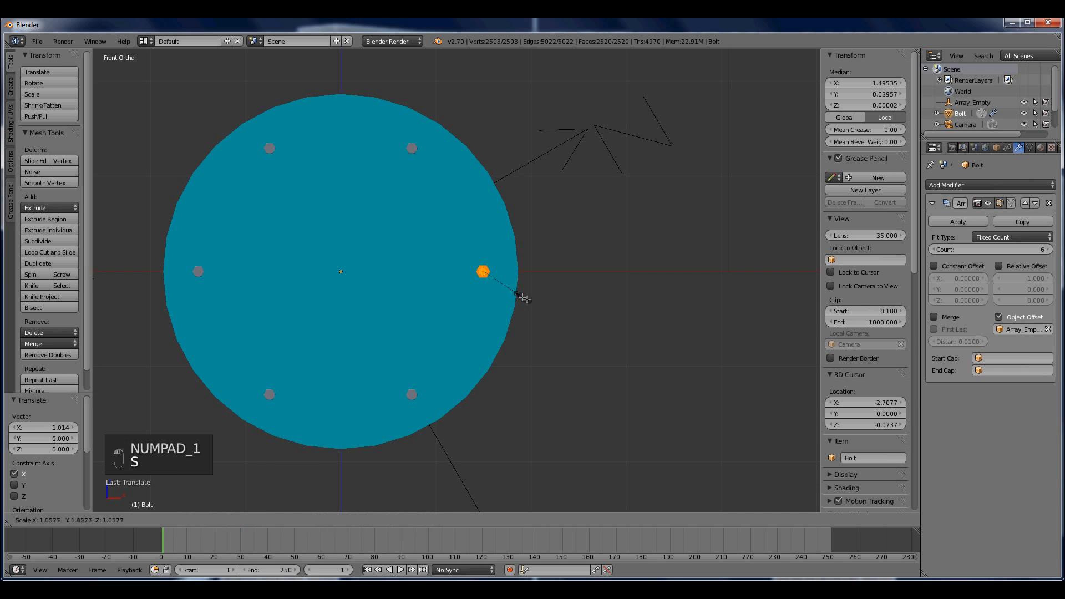
left_click(556, 324)
key("Tab")
key("a")
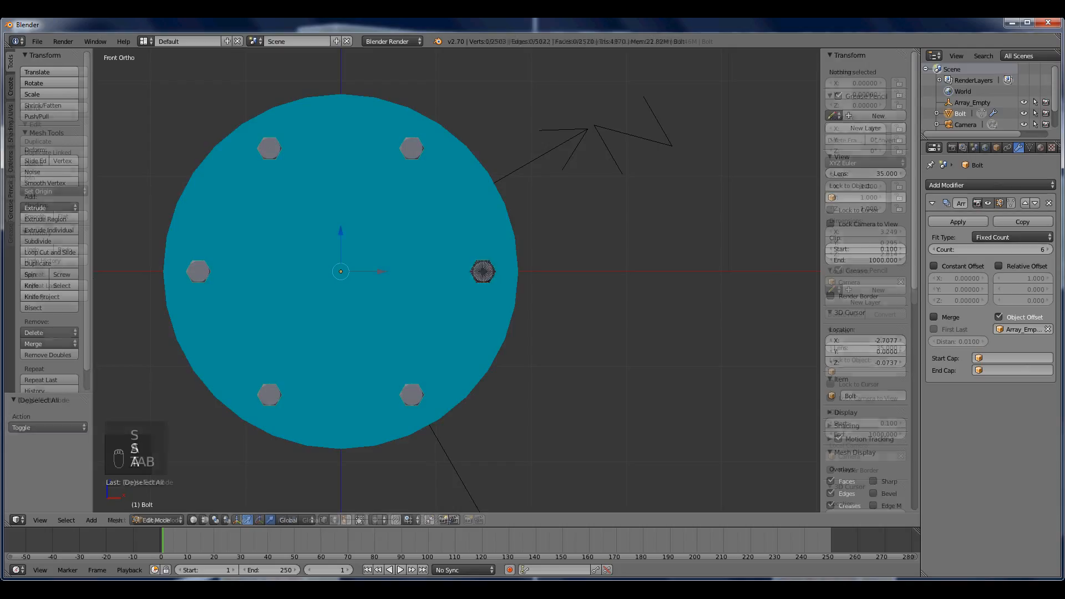
key("Tab")
middle_click_drag(558, 330, 601, 329, "shift")
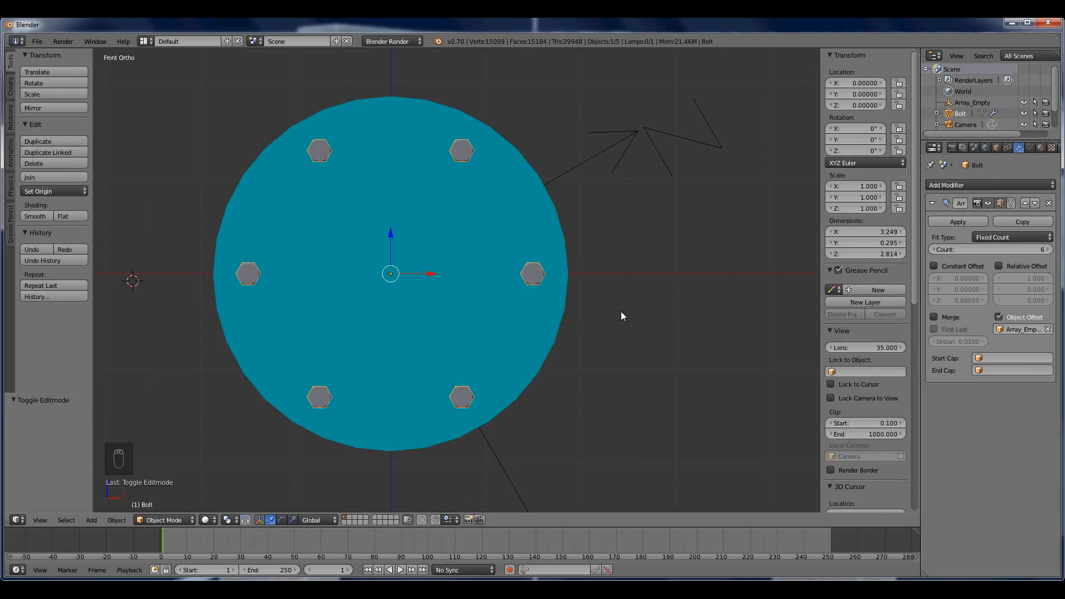
Set the count of the bolt's Array modifier to 8
scroll(621, 311, "down", 2)
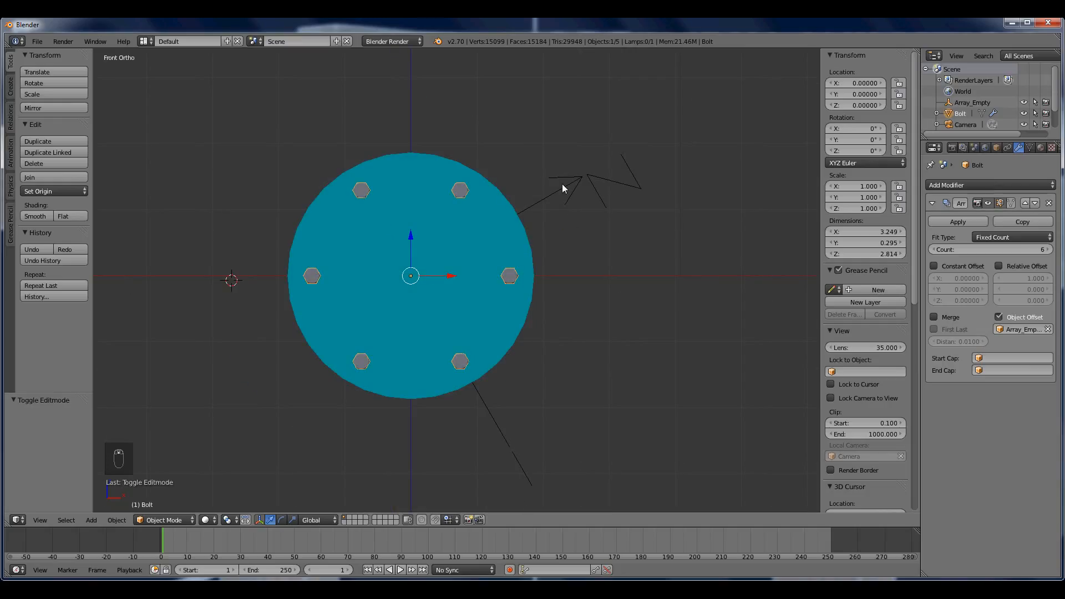
left_click(1002, 250)
type("8")
key("Return")
Rotate Array_Empty by -15° with angle snapping to bring its Y rotation to 45°
left_click(106, 589)
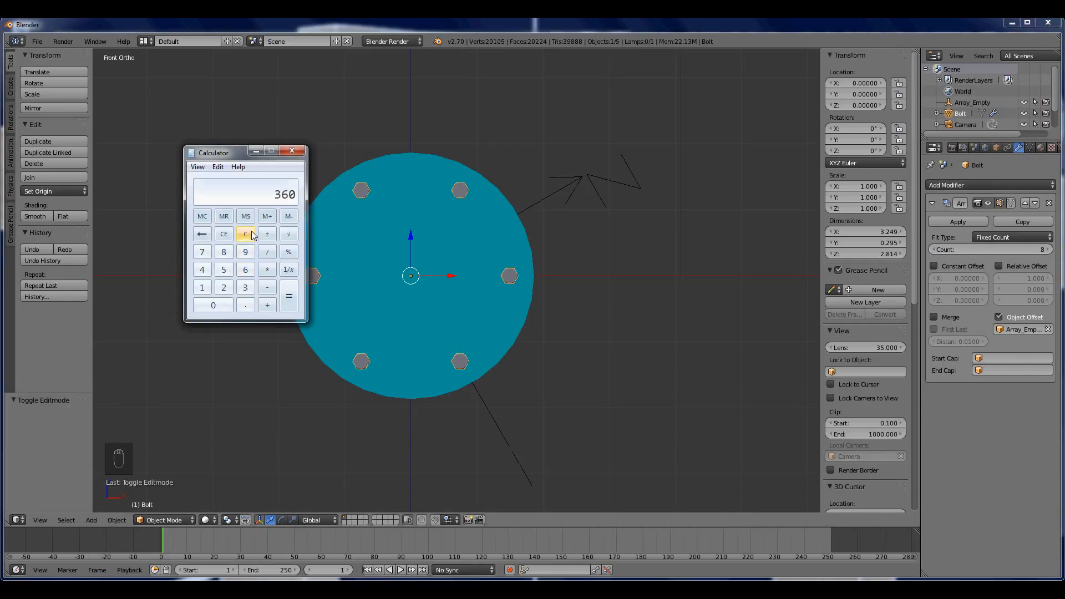
left_click(645, 278)
right_click(566, 190)
key("r")
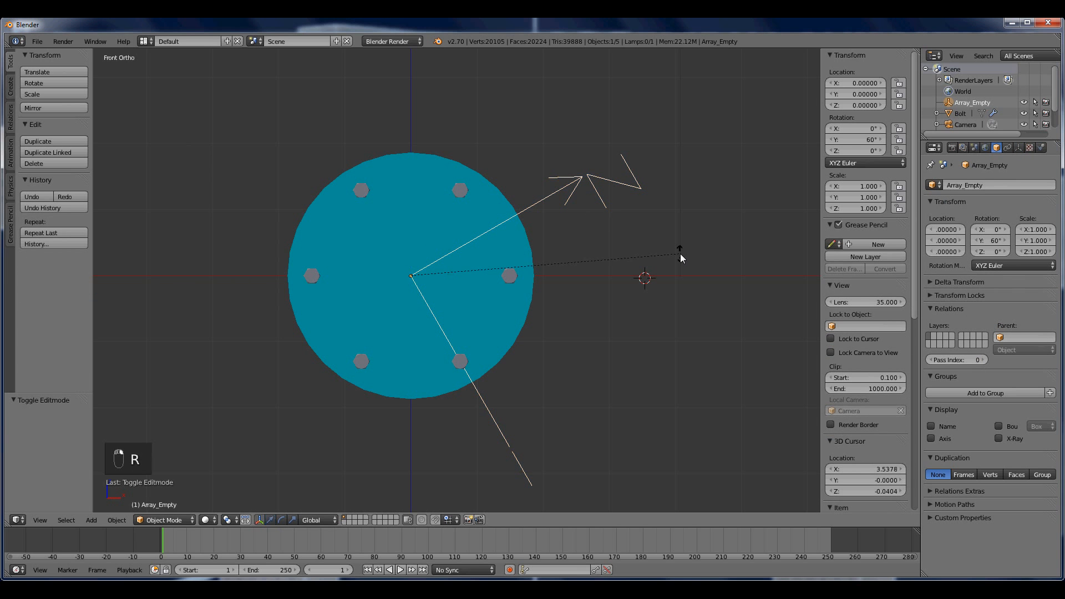
left_click(688, 175, "ctrl")
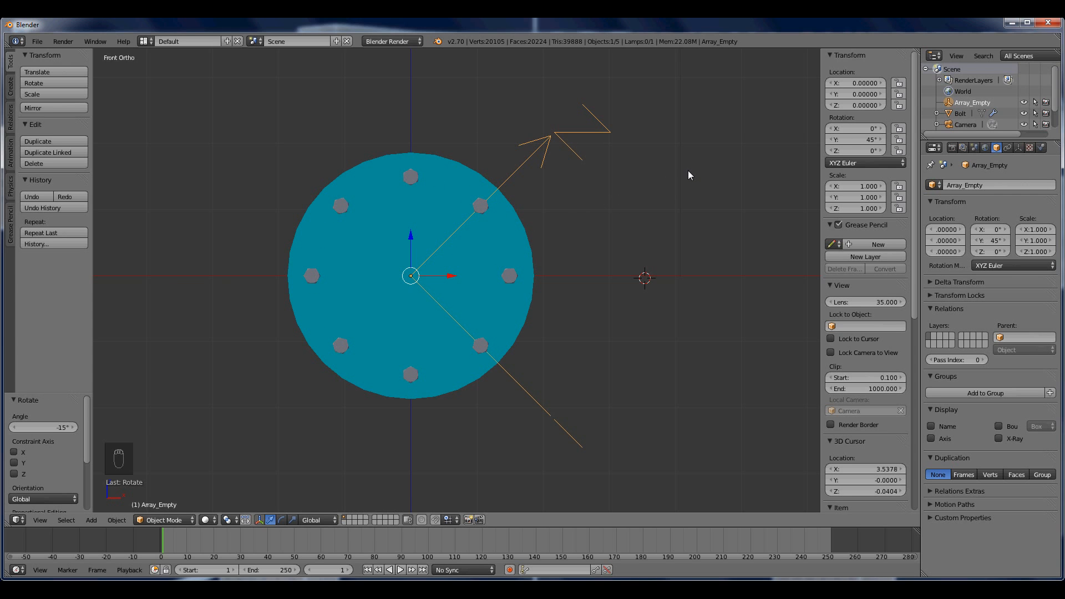
key("s")
right_click(661, 190)
Deselect everything and examine the bolt circle on the disc from an oblique angle
key("a")
middle_click_drag(658, 198, 637, 257)
scroll(571, 274, "up", 3)
scroll(637, 286, "up", 1)
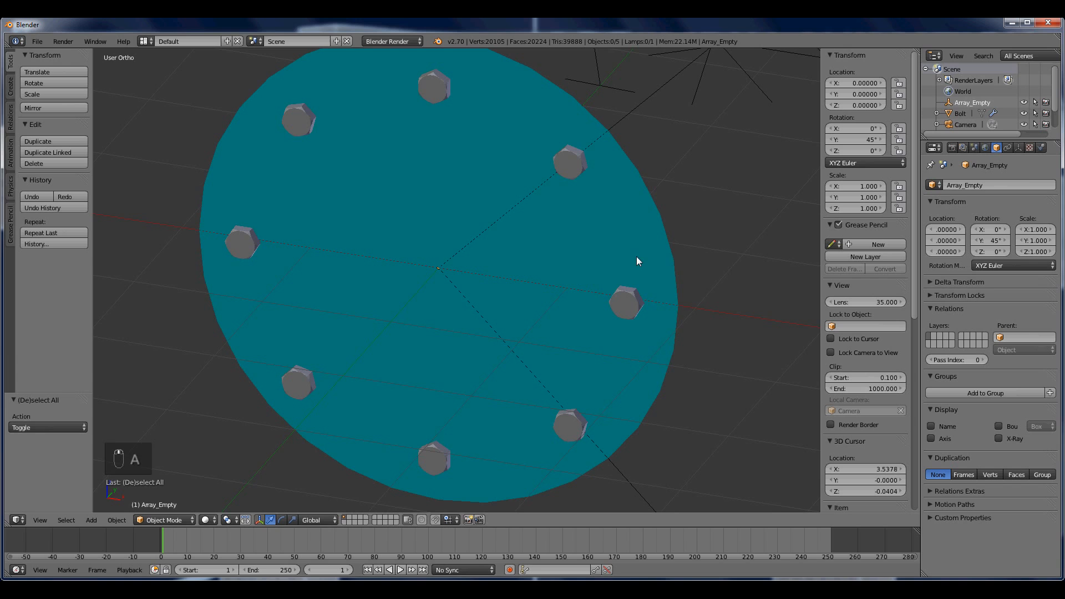
middle_click_drag(681, 225, 682, 241, "shift")
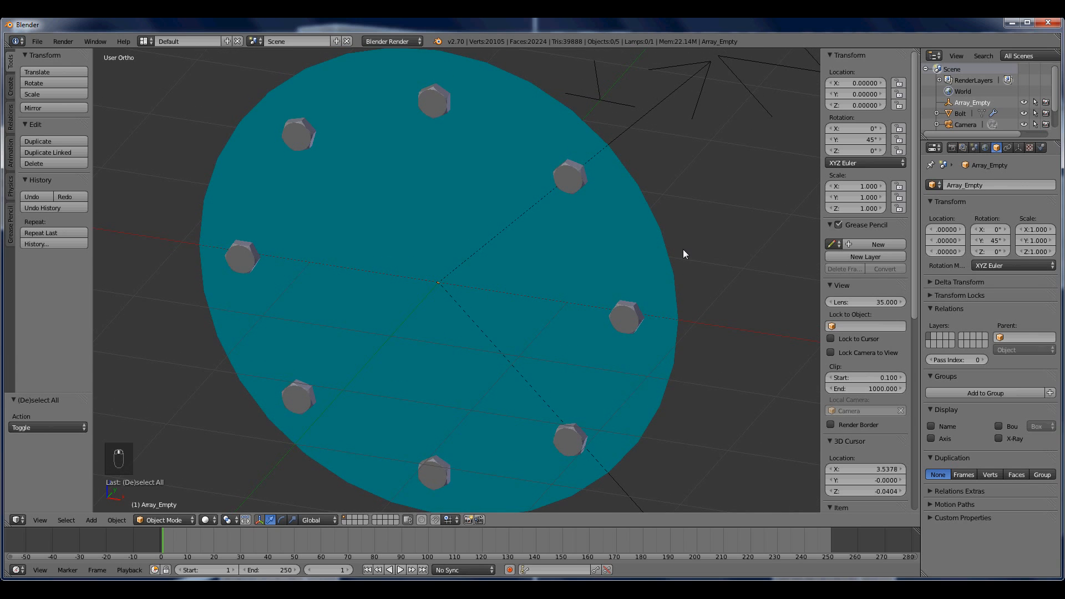